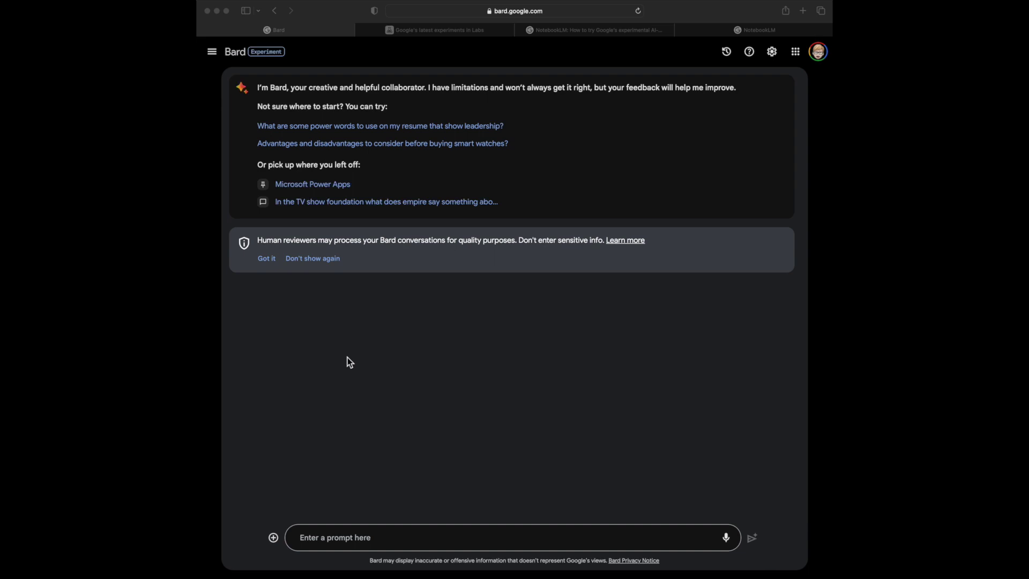
- Ask Bard "What is Project Tailwind at Google?" and have its answer read aloud
click(369, 536)
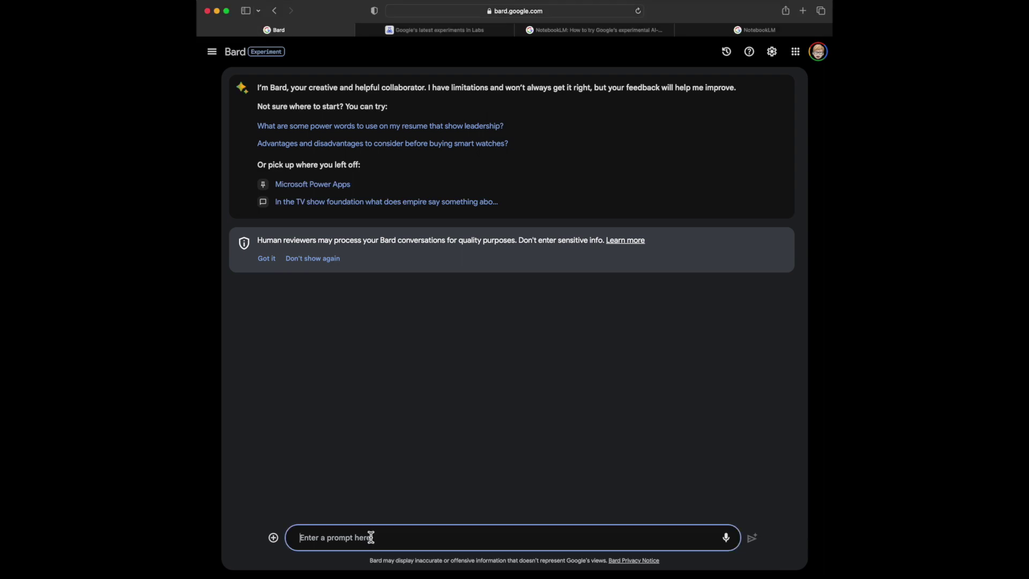
text(What is Project Tailwind at Google?)
key(Return)
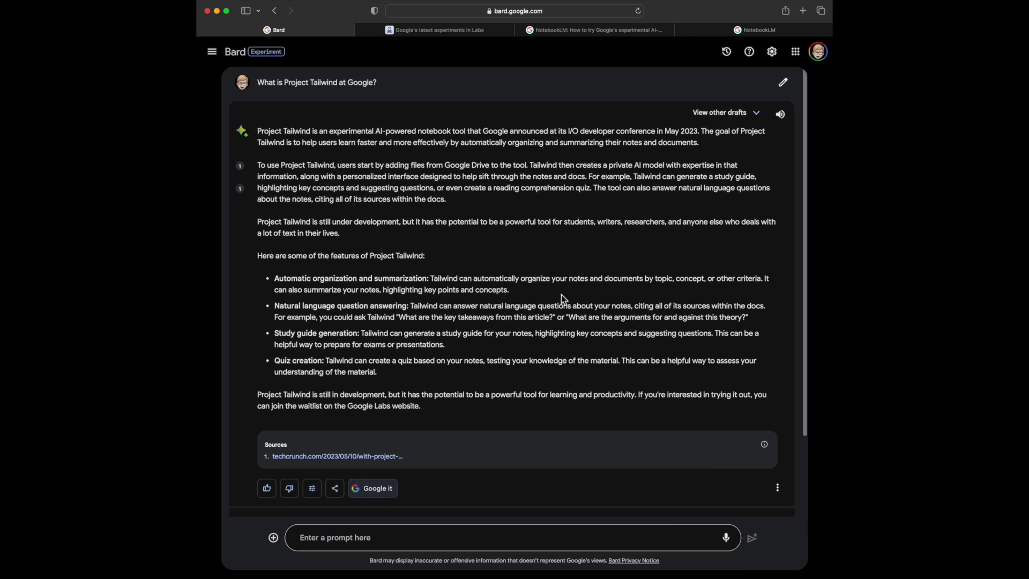
click(780, 114)
- Switch to the Google Labs experiments page and find the NotebookLM waitlist entry
click(435, 31)
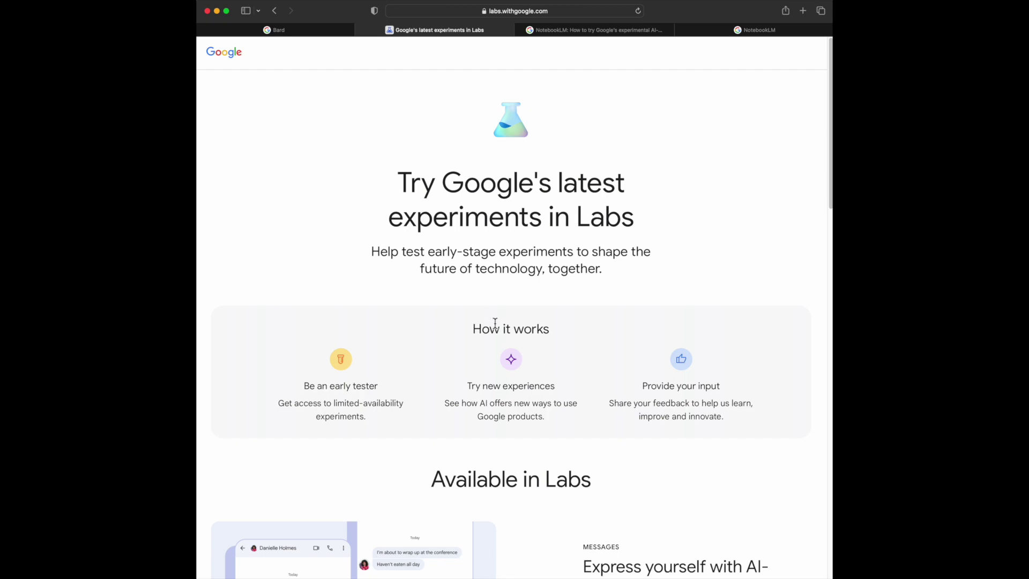
scroll(512, 365, down, 12)
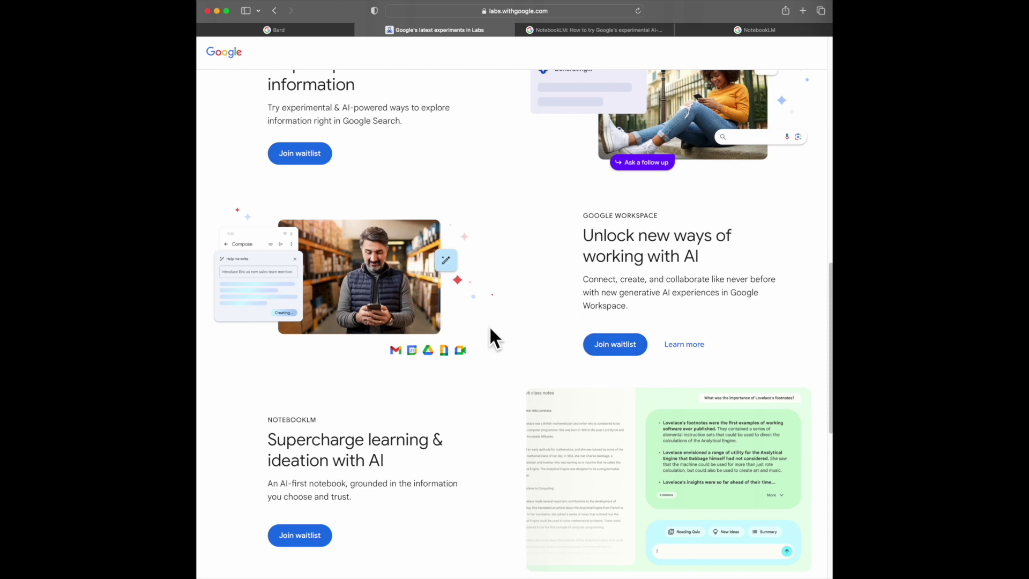
scroll(509, 322, down, 4)
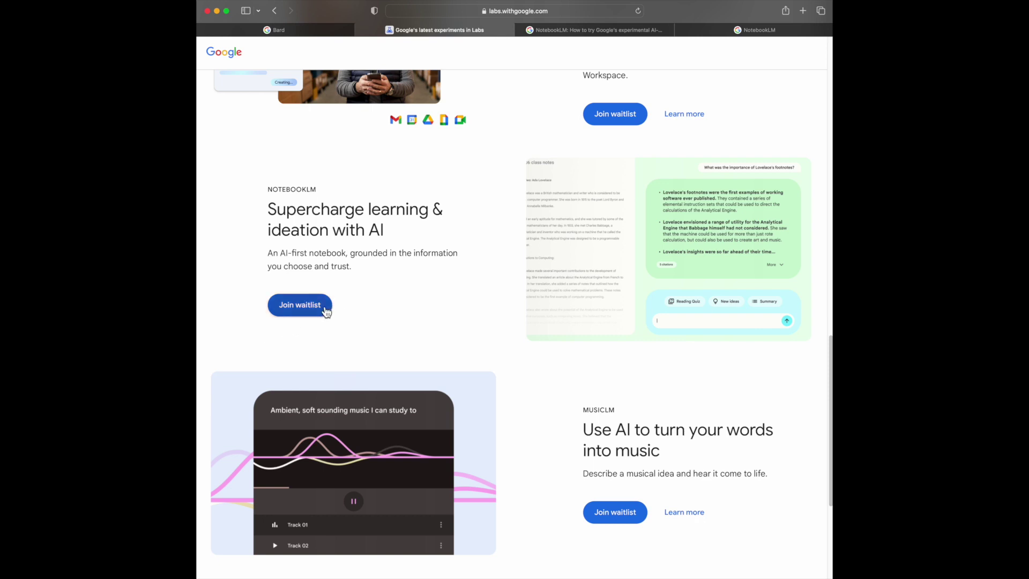
- Switch to the "Introducing NotebookLM" blog article and skim it through to its end, then return to its beginning
click(577, 31)
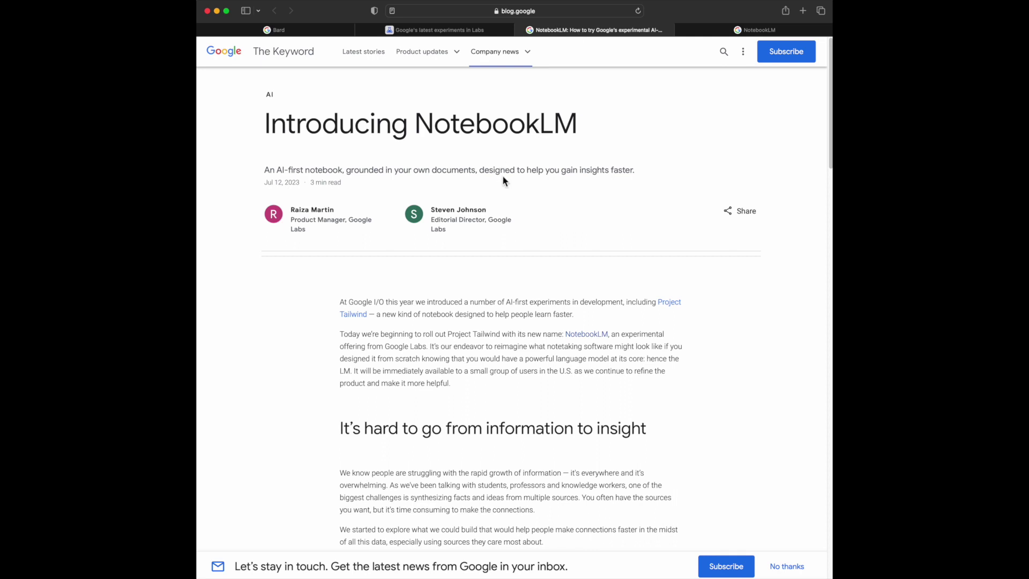
scroll(500, 188, down, 10)
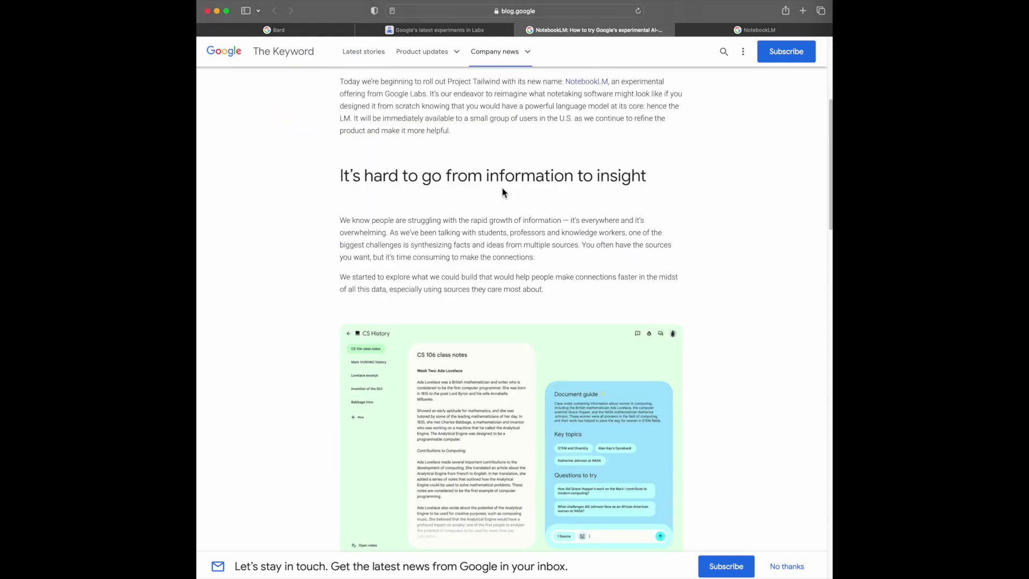
scroll(502, 189, down, 11)
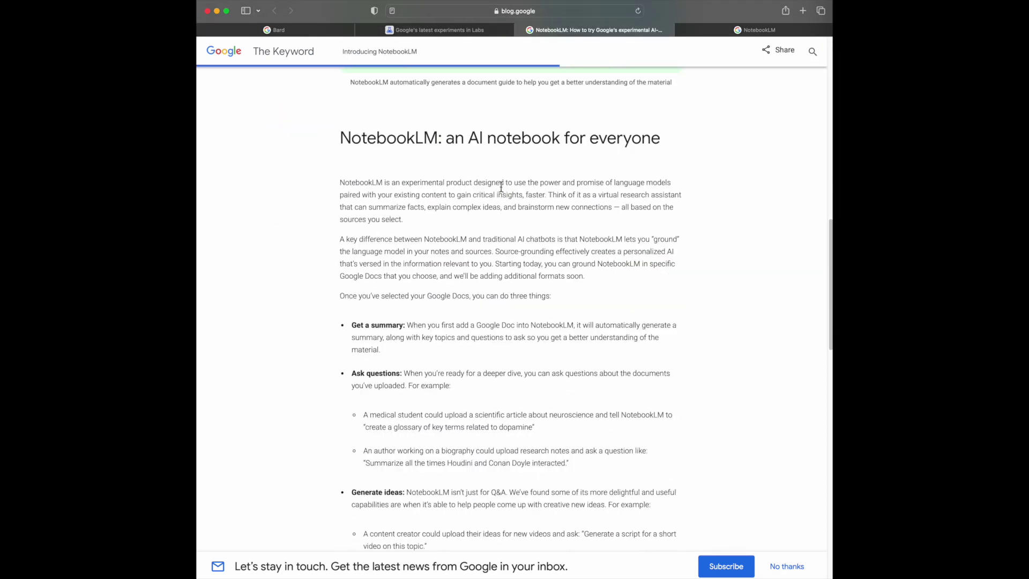
scroll(501, 186, down, 8)
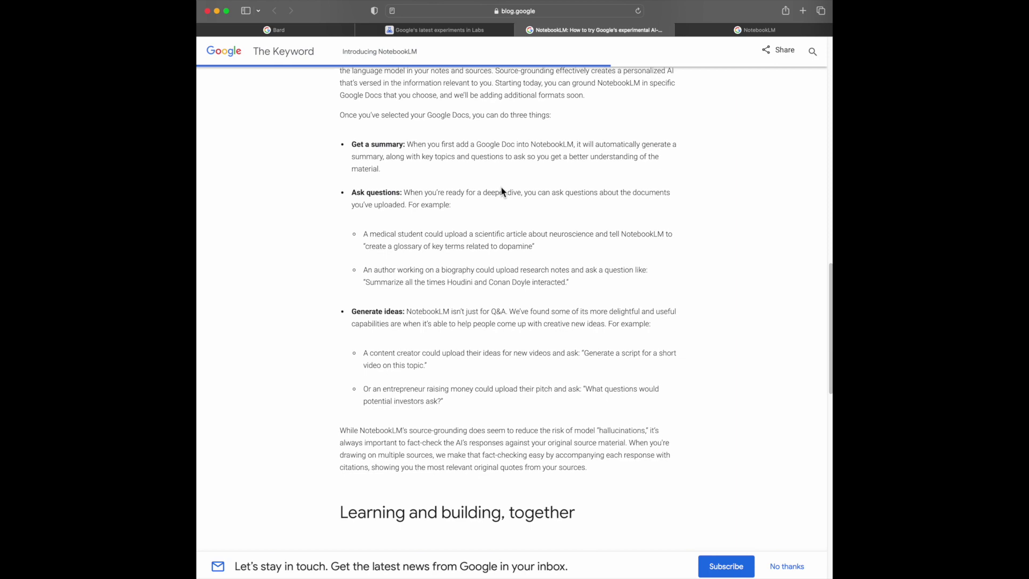
scroll(500, 187, down, 8)
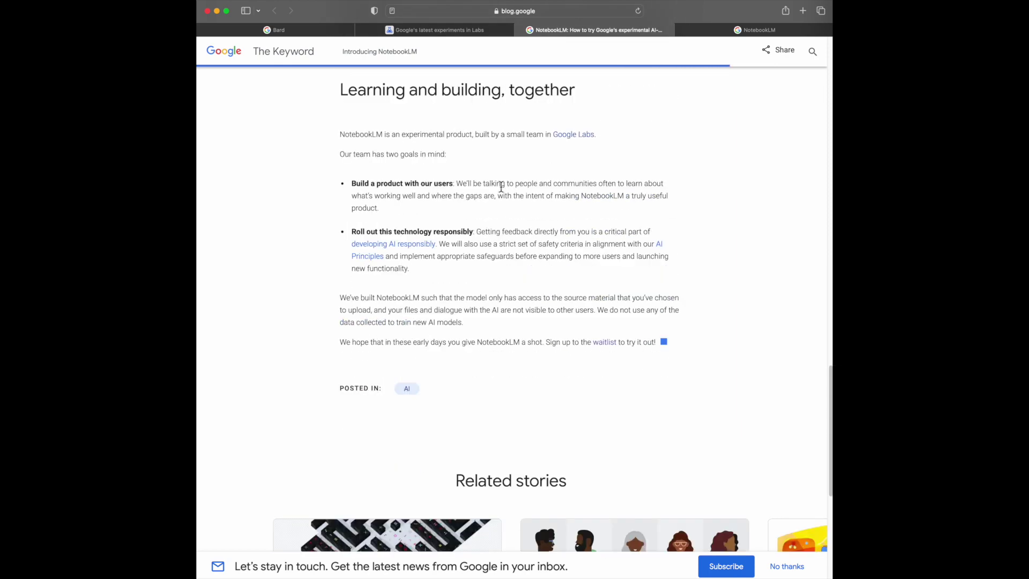
scroll(500, 188, up, 5)
scroll(500, 188, up, 20)
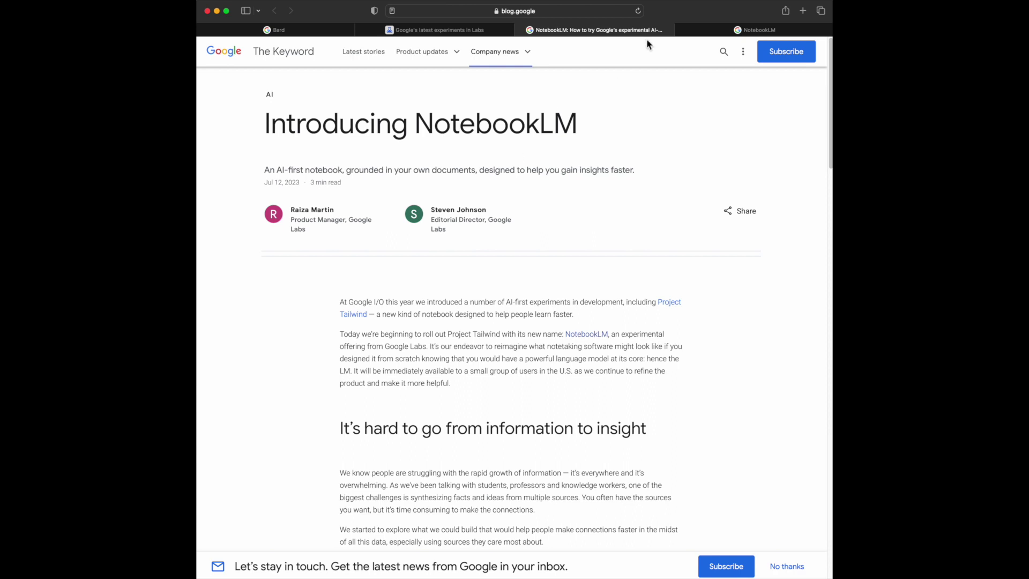
- Switch to NotebookLM, open the Florida notebook and limit the chat to 1 source
click(713, 36)
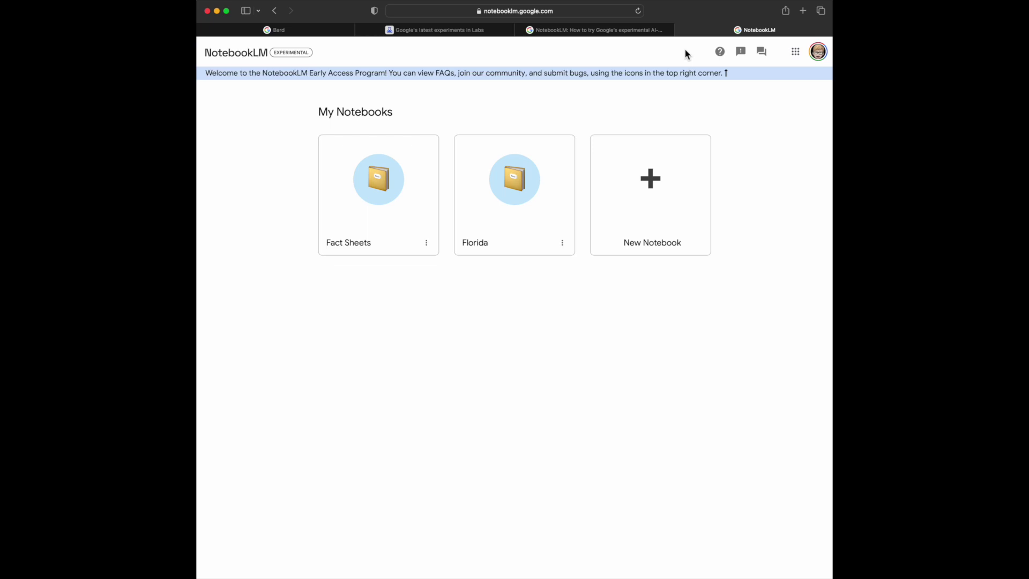
click(529, 218)
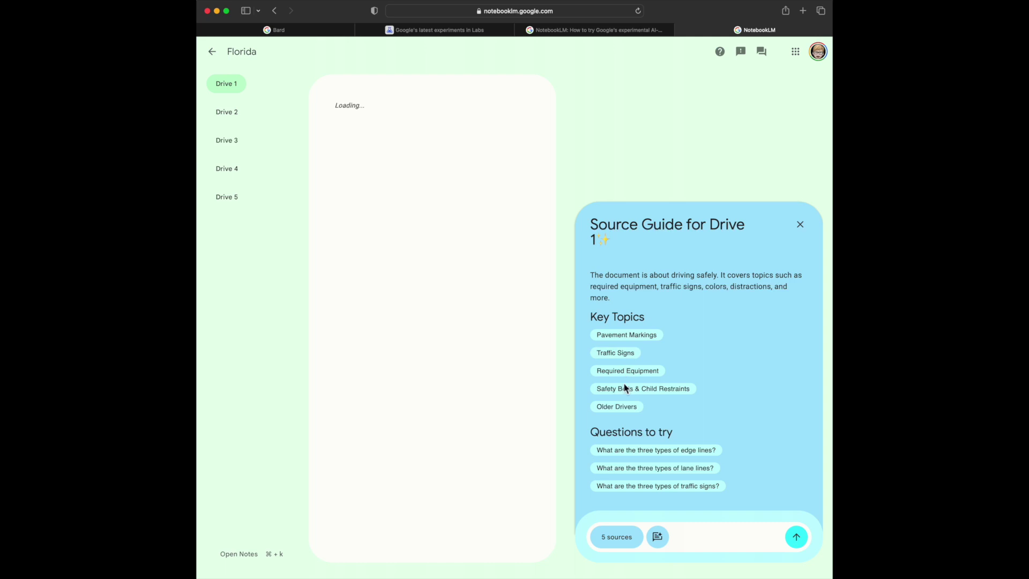
click(624, 537)
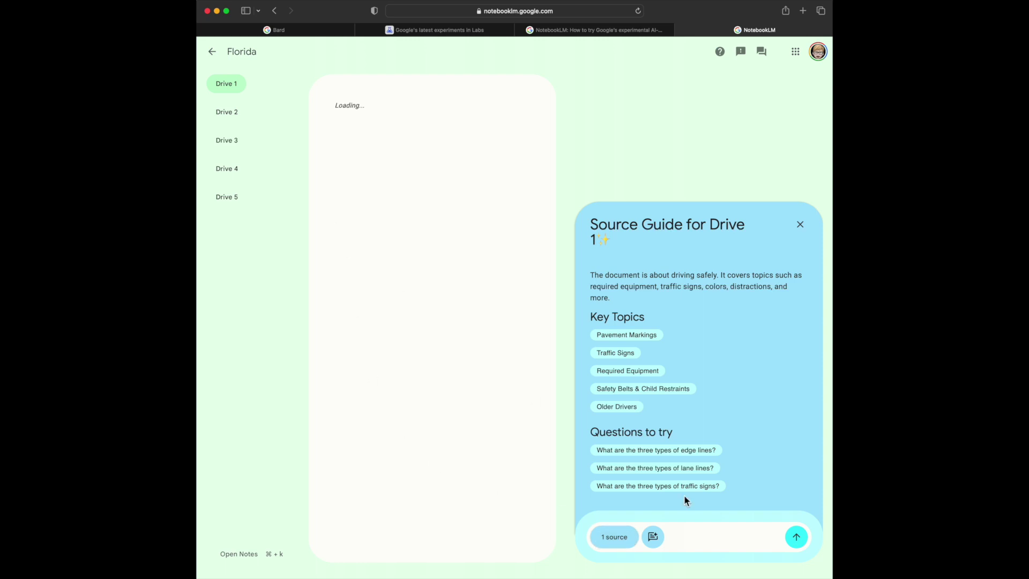
click(621, 538)
click(618, 540)
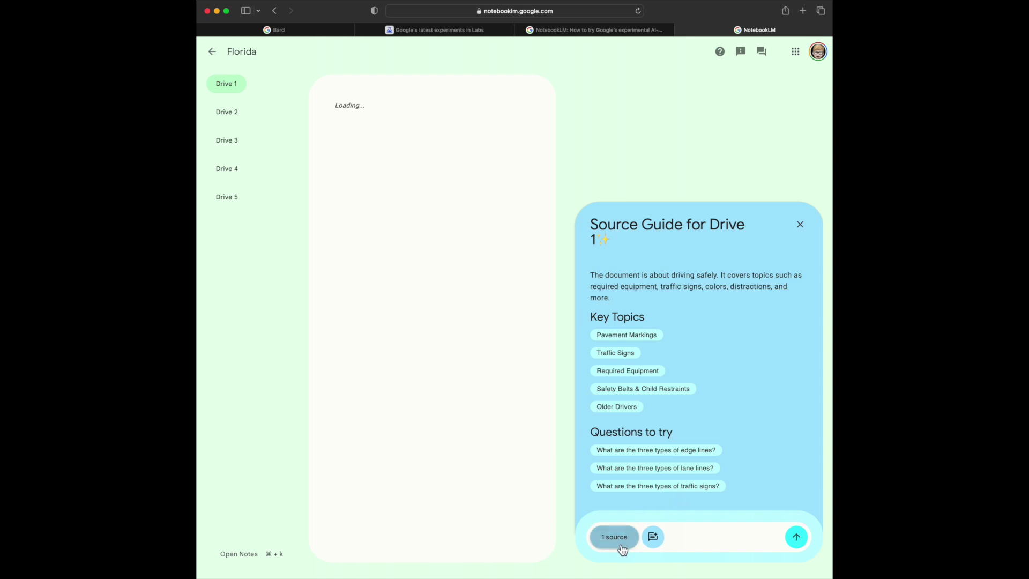
- Switch to the Drive 2 source and back to Drive 1, and skim the Drive 1 text
click(228, 111)
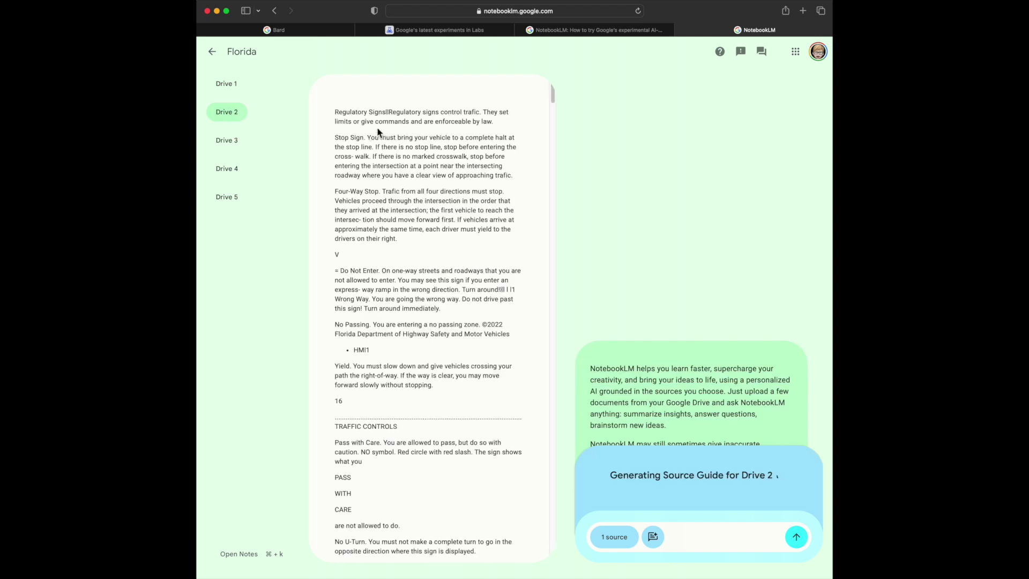
click(237, 87)
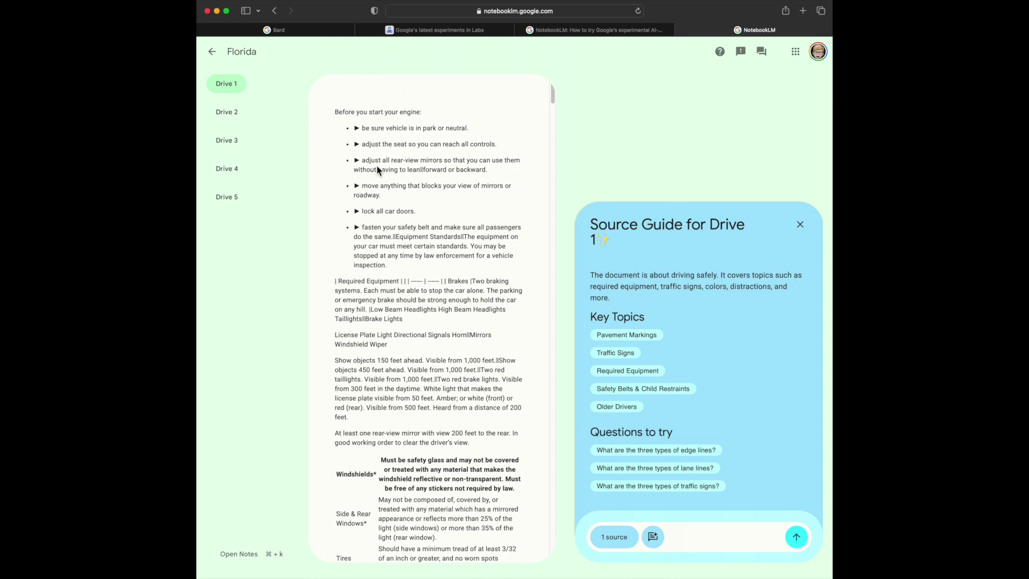
scroll(428, 222, down, 15)
scroll(434, 244, down, 15)
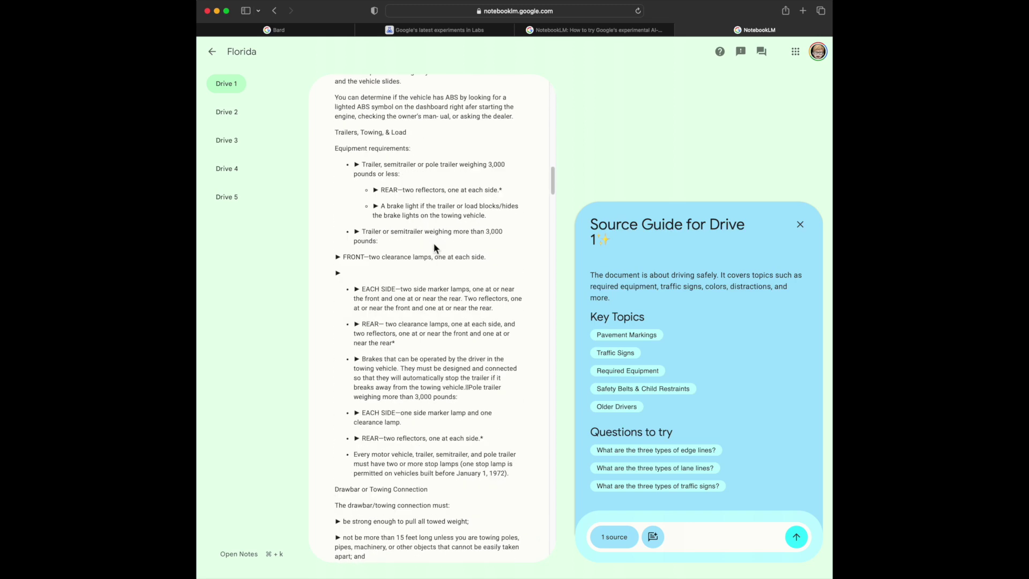
scroll(434, 246, up, 20)
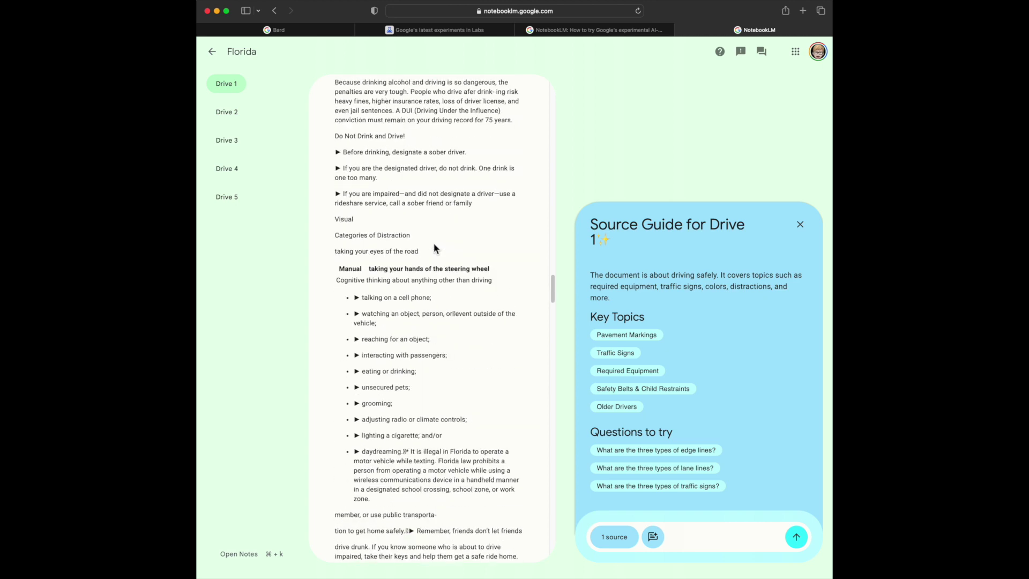
- Open the Drive 2, Drive 3, Drive 4 and Drive 5 sources in turn and review their texts and source guides
click(236, 112)
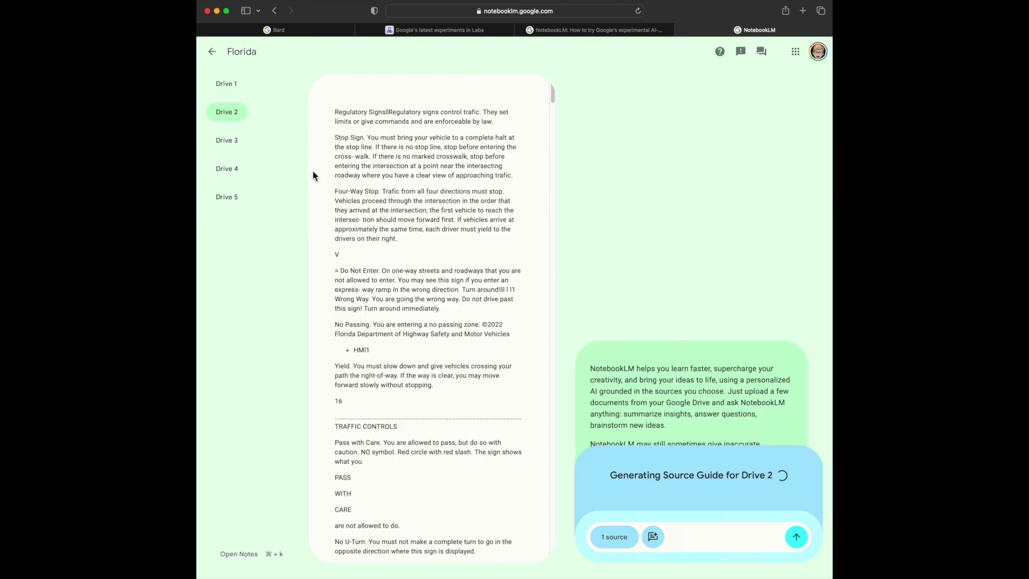
click(232, 143)
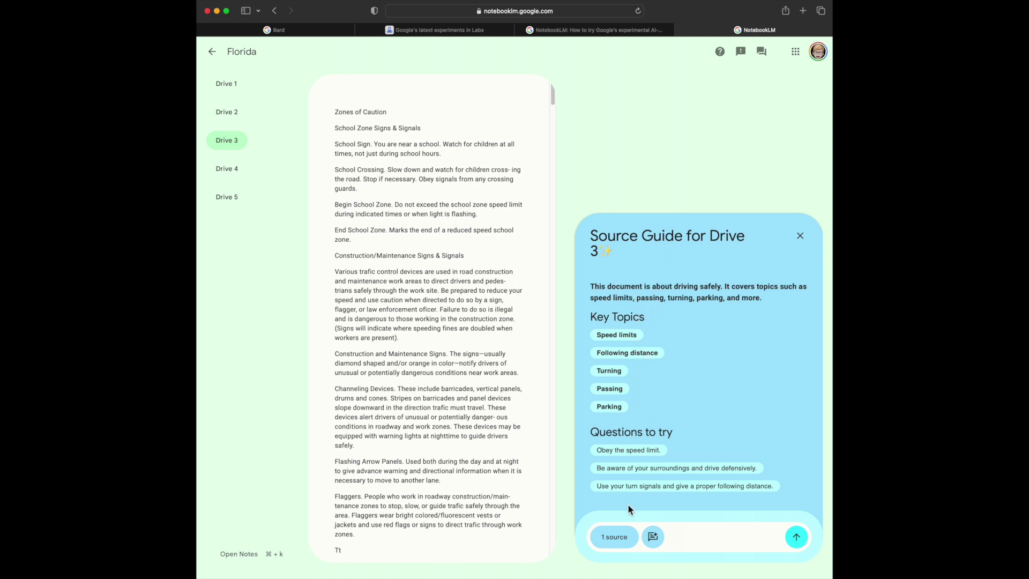
click(245, 175)
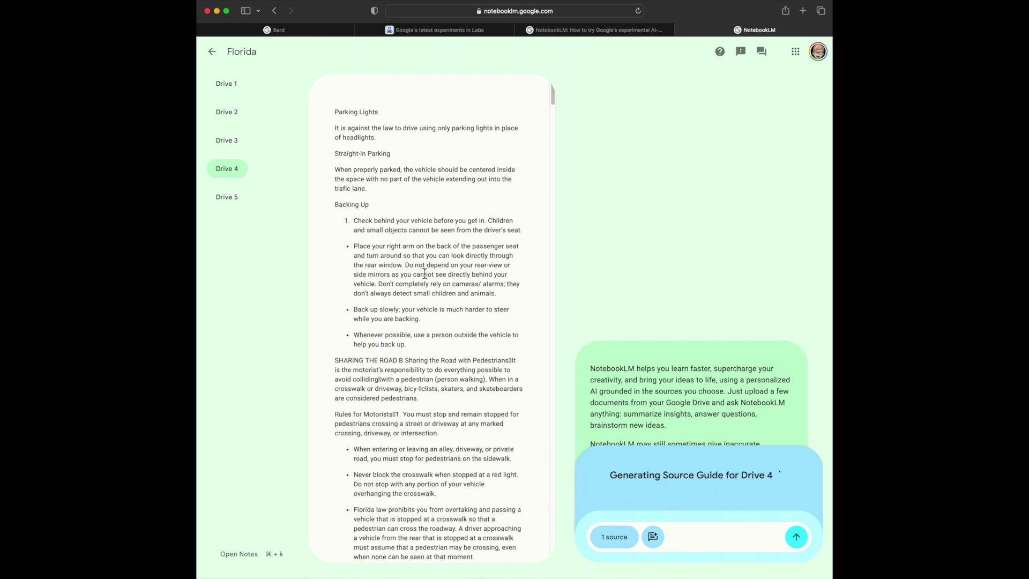
scroll(423, 271, down, 15)
scroll(427, 273, up, 15)
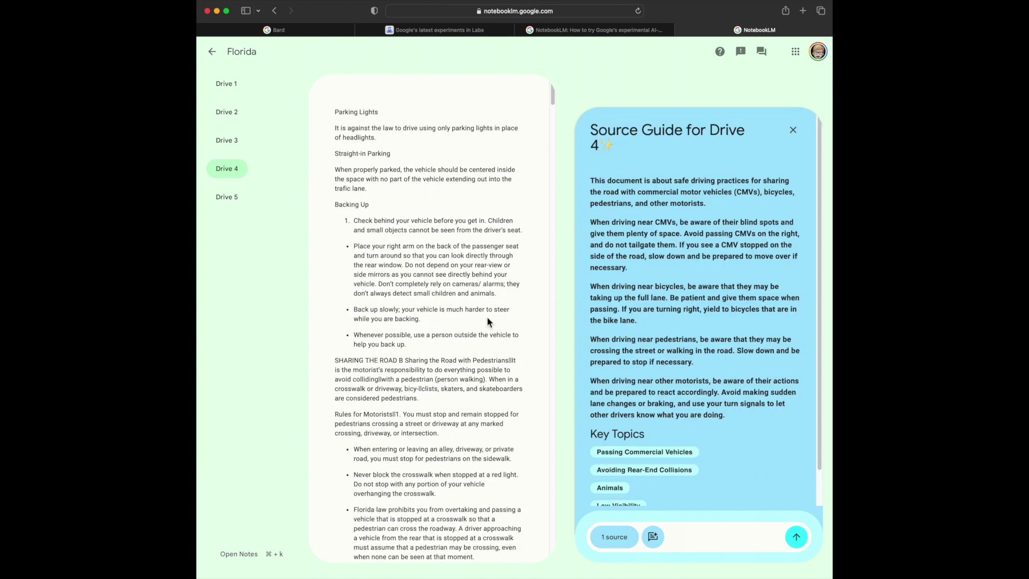
scroll(683, 225, down, 1)
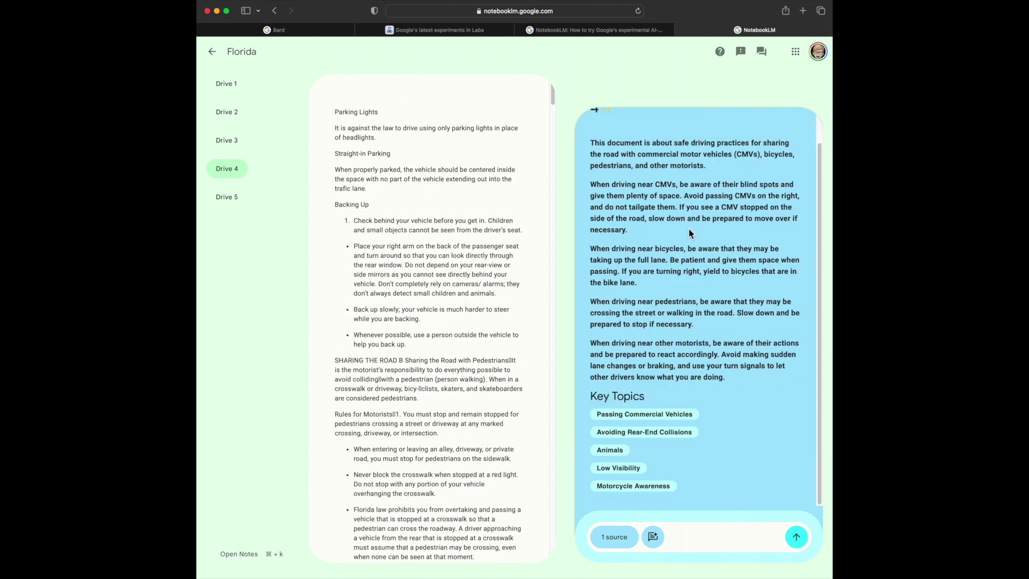
scroll(691, 246, up, 1)
scroll(686, 260, down, 1)
scroll(683, 259, up, 1)
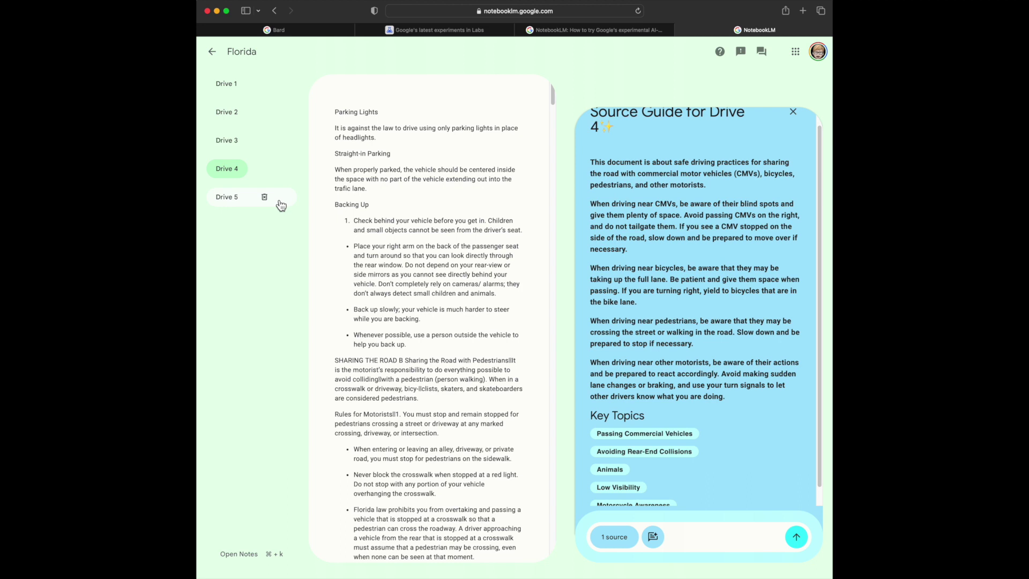
click(230, 197)
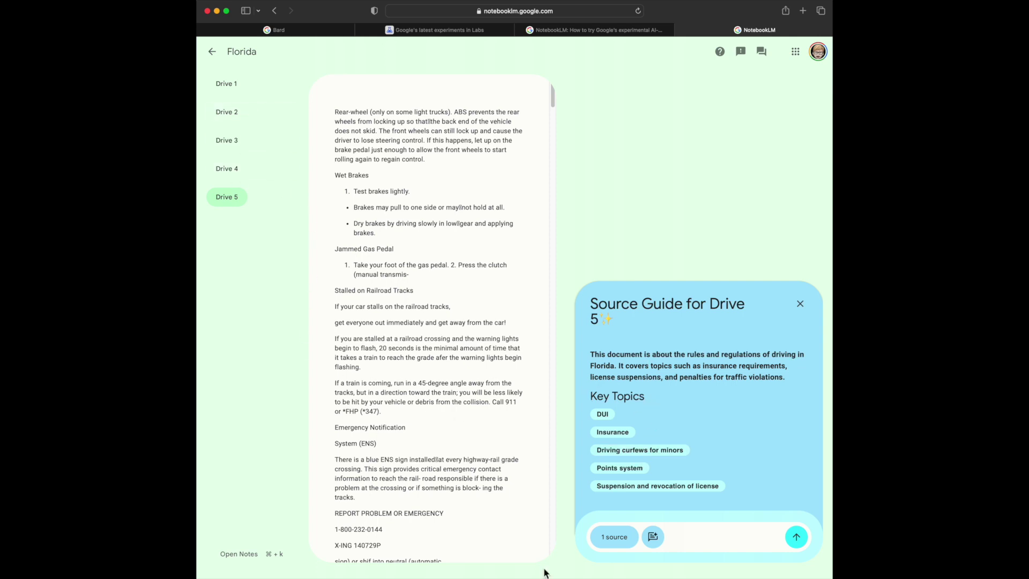
- Return to the Drive 1 source, ask about its Pavement Markings key topic and review the answer
click(233, 86)
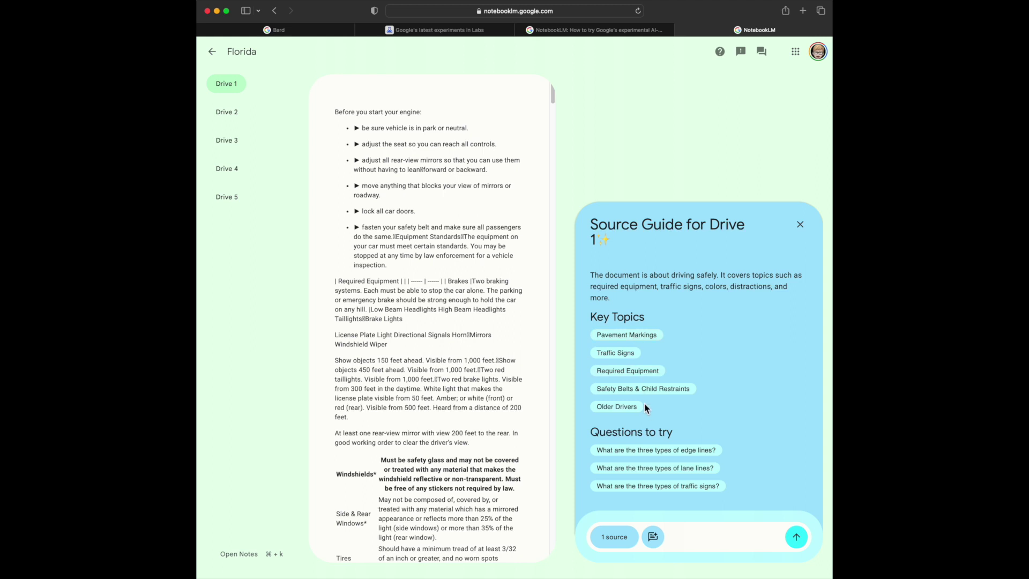
click(640, 335)
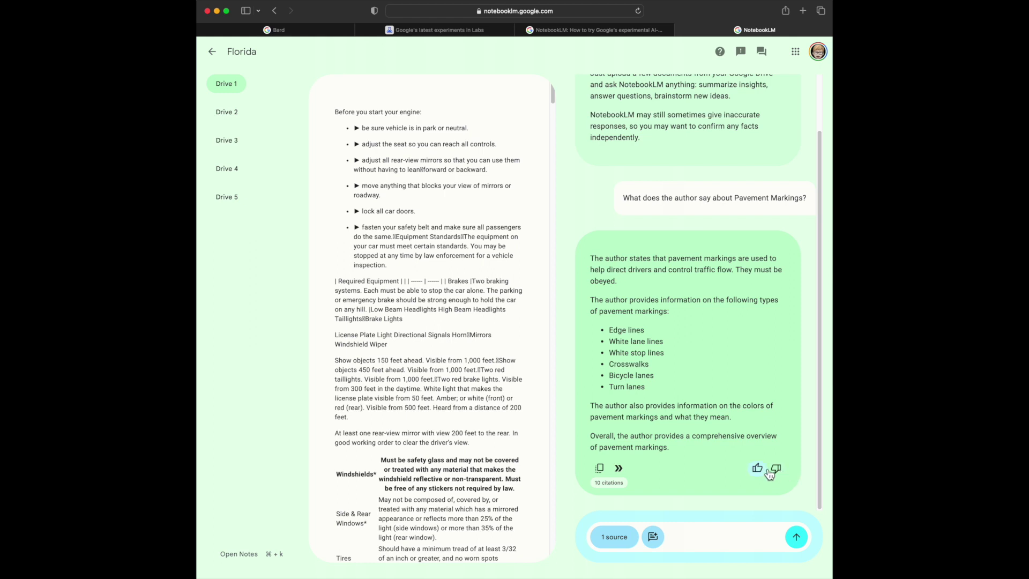
scroll(650, 319, up, 1)
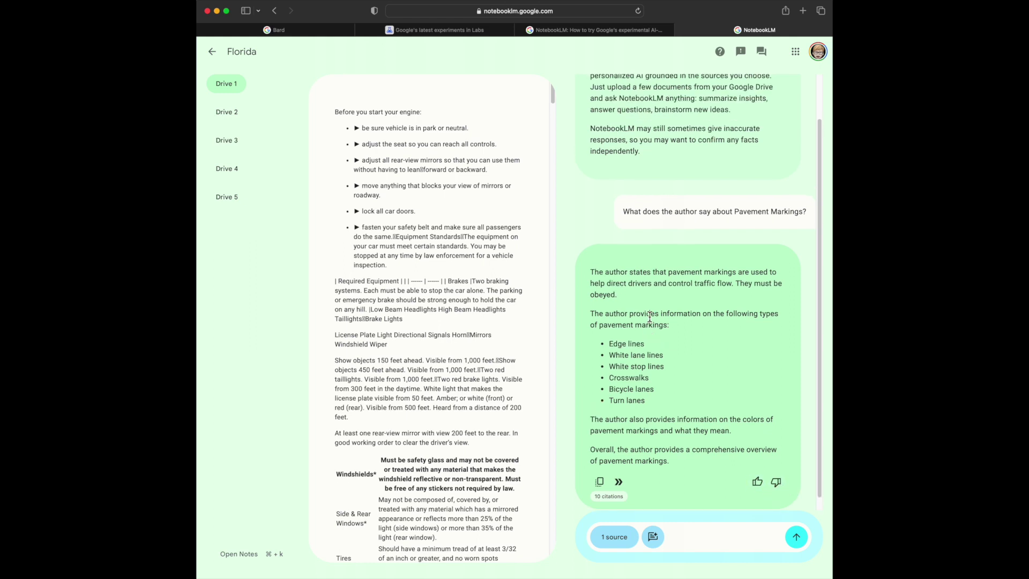
scroll(646, 339, up, 3)
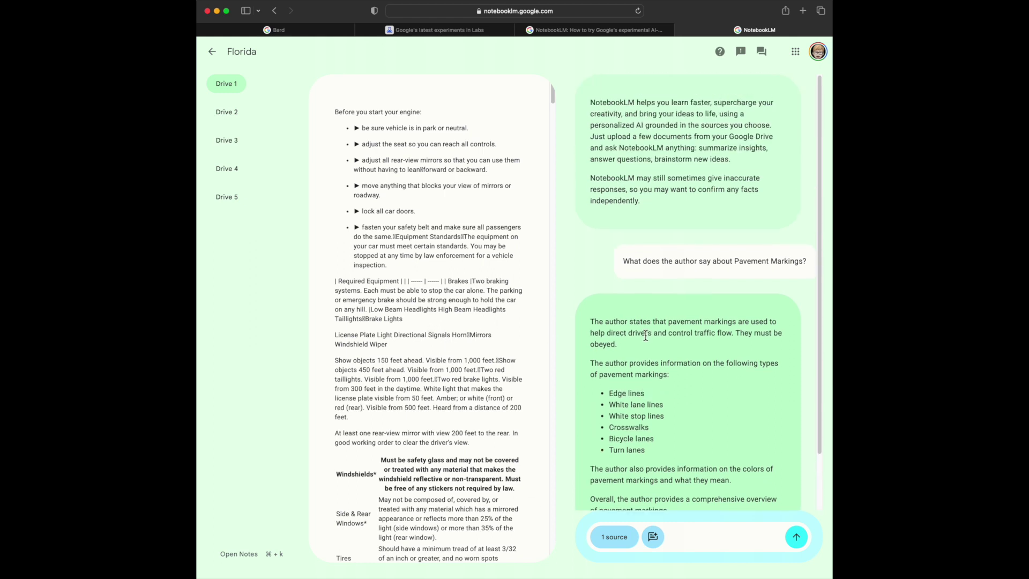
scroll(664, 361, down, 4)
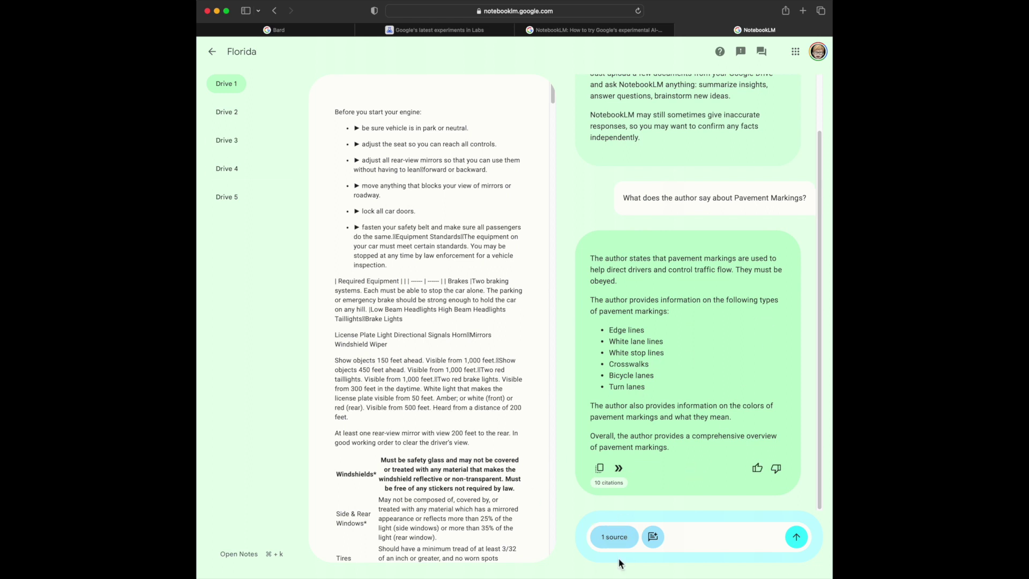
- Reopen the Drive 1 source guide and set the chat to draw on all 5 sources
click(613, 543)
click(659, 538)
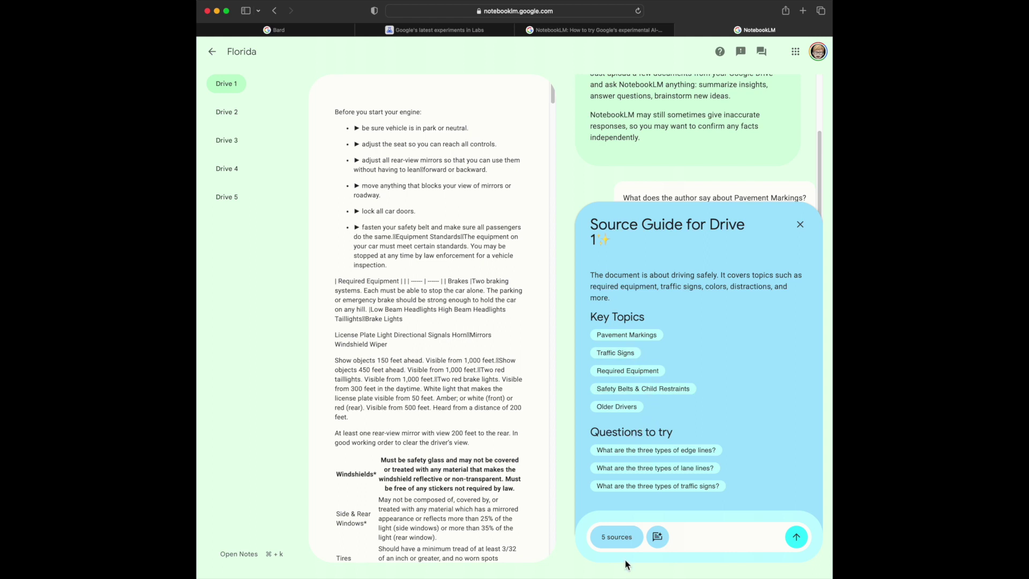
click(620, 540)
click(621, 544)
click(619, 543)
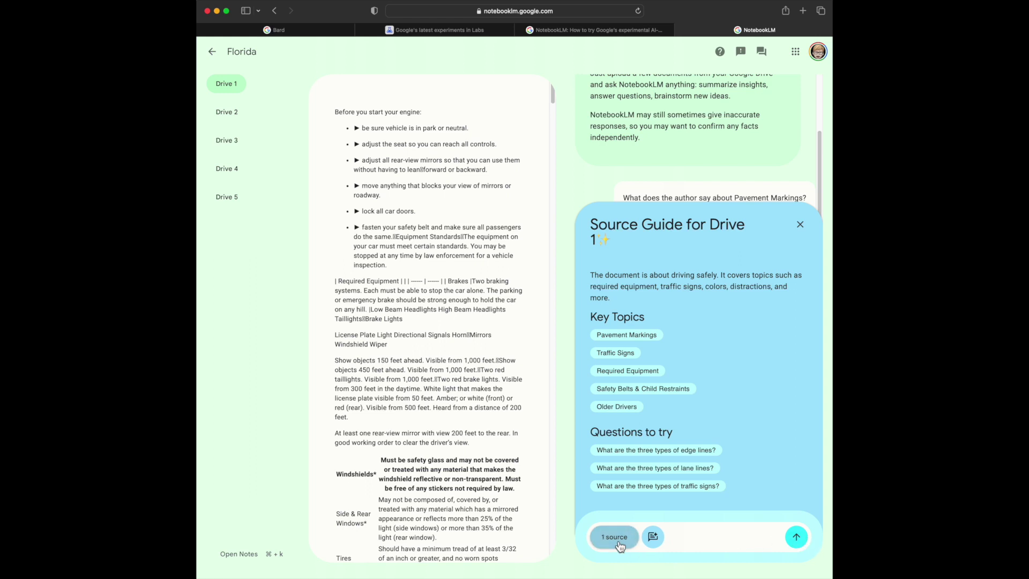
click(615, 537)
click(658, 540)
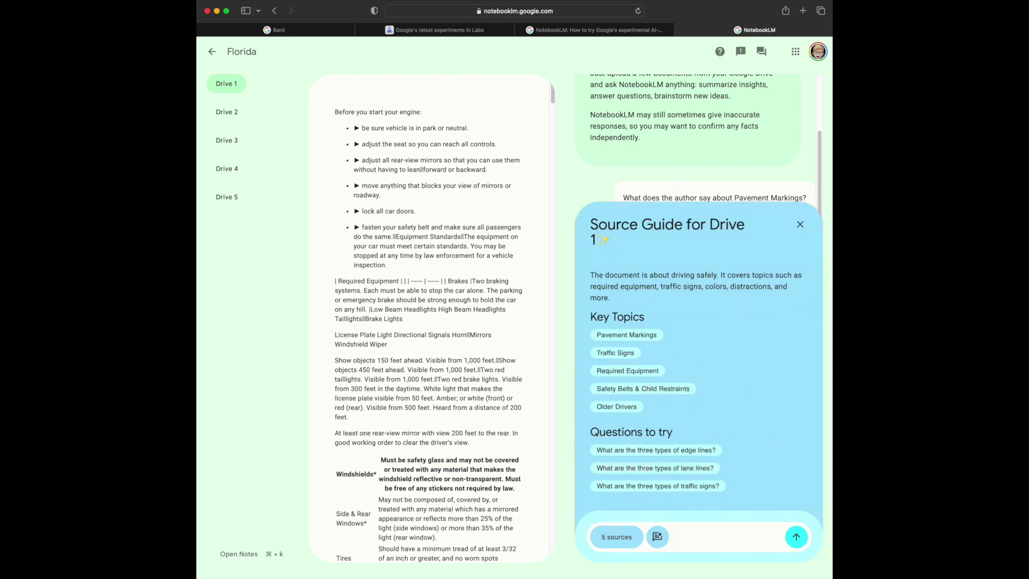
- Switch to Drive 2 and back to Drive 1, and ask the chat what to adjust in the vehicle before starting the engine
click(235, 113)
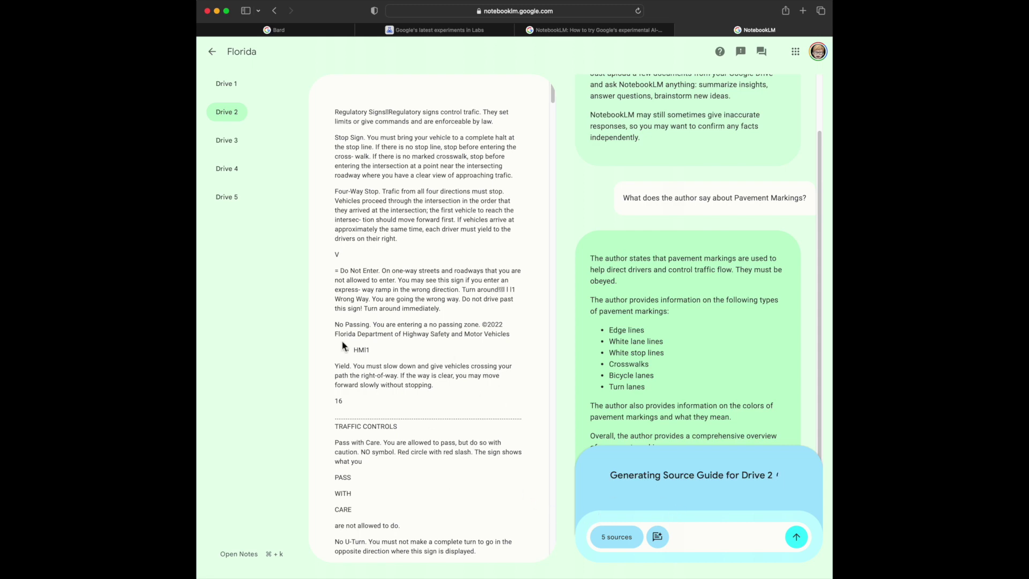
click(226, 85)
scroll(433, 236, down, 5)
scroll(433, 236, up, 6)
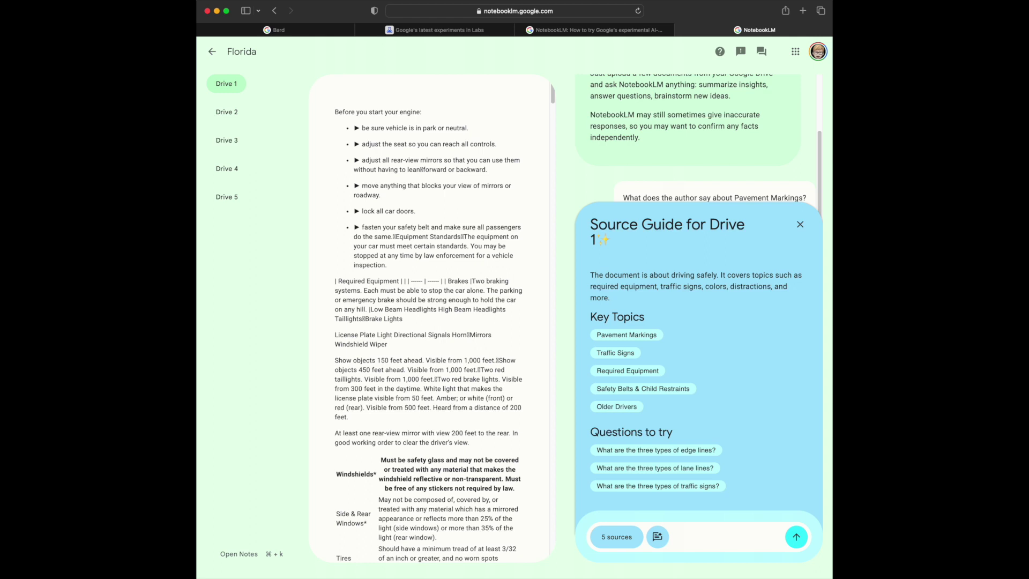
key(super+v)
click(798, 540)
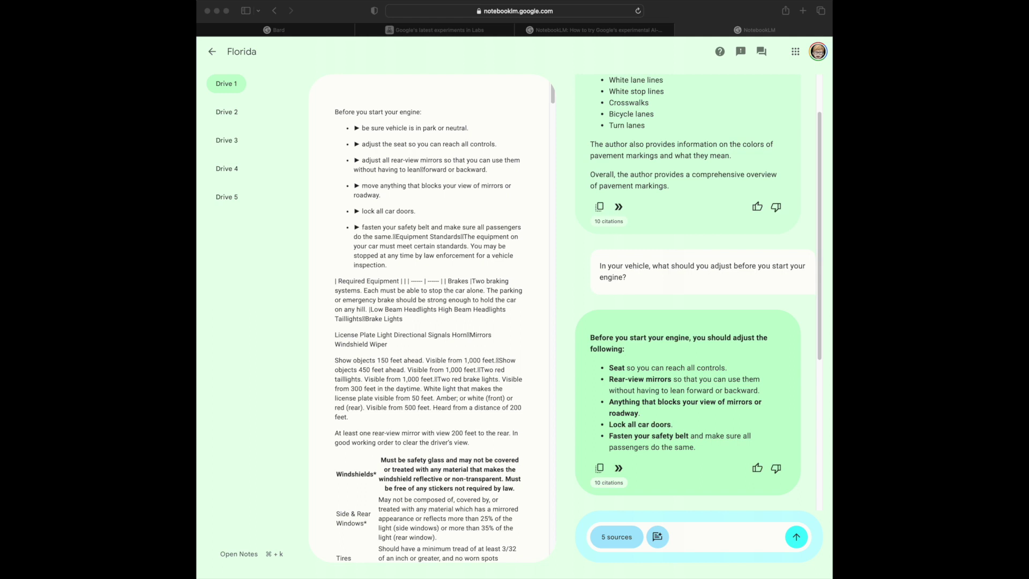
- Try twice to ask the chat "Can anyone drink and drive safely?" and dismiss the error notice each time
click(719, 537)
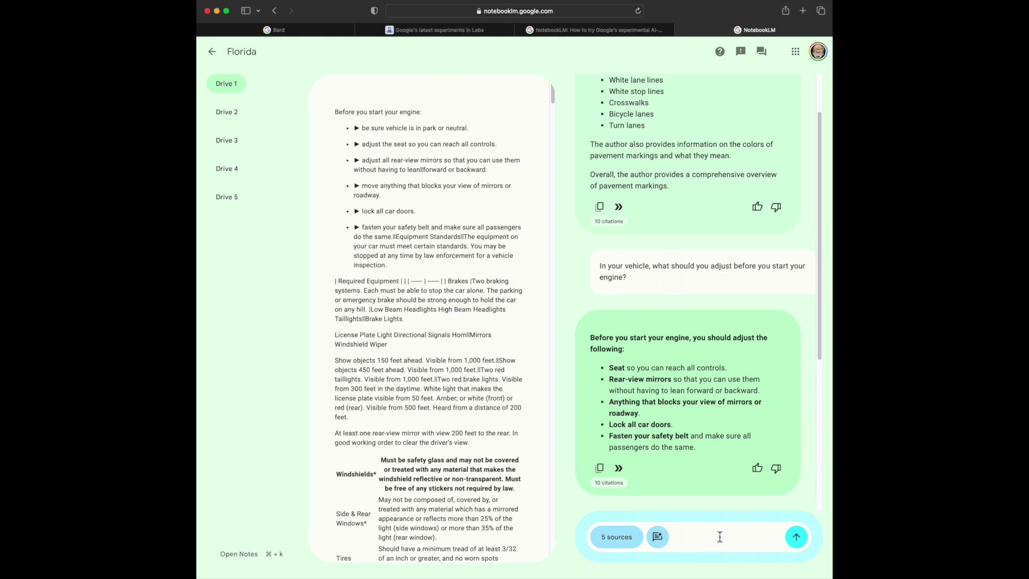
text(Can anyone drink and drive safely?)
click(796, 537)
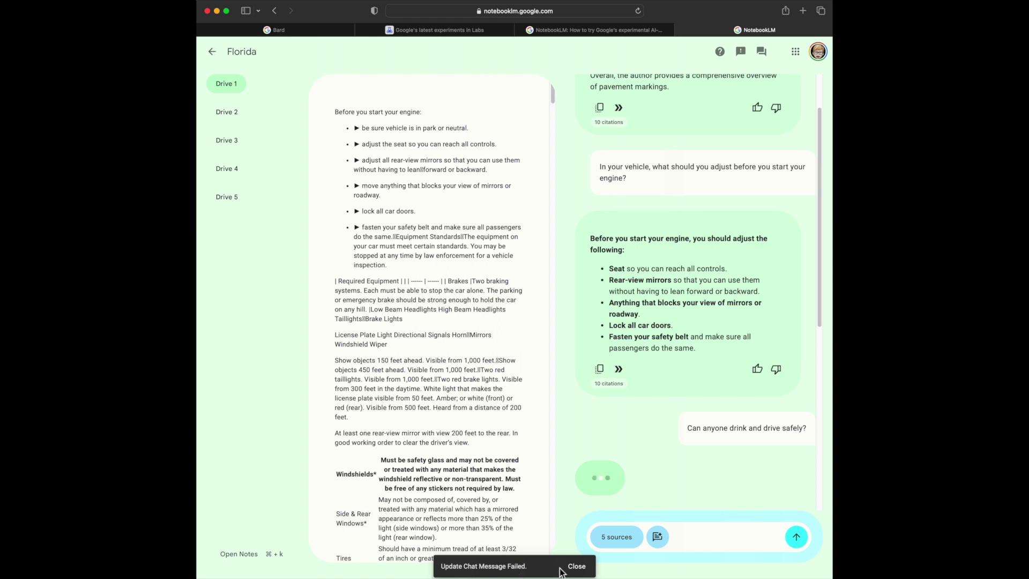
click(575, 569)
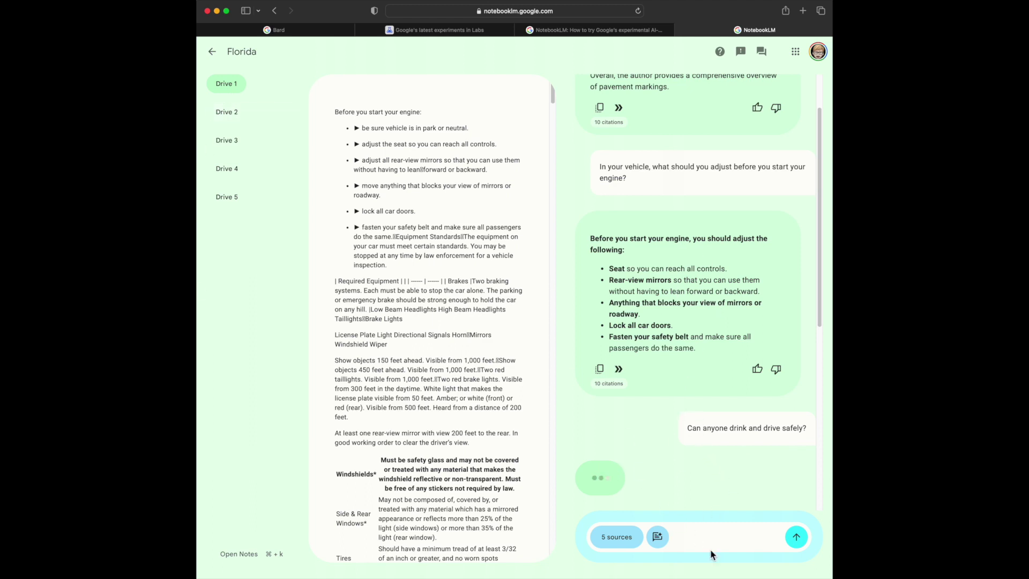
text(Can anyone drink and drive safely?)
click(796, 538)
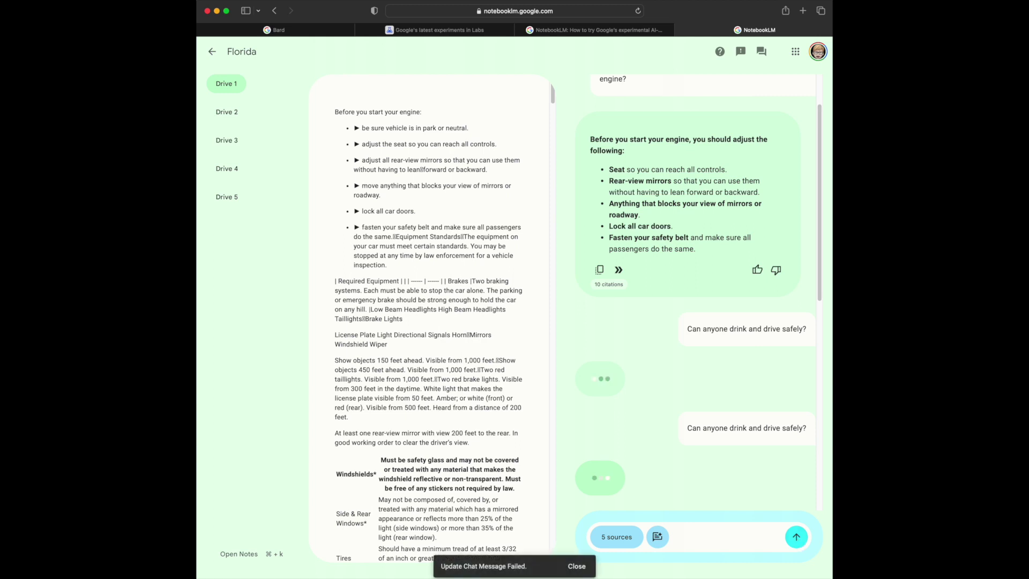
click(576, 567)
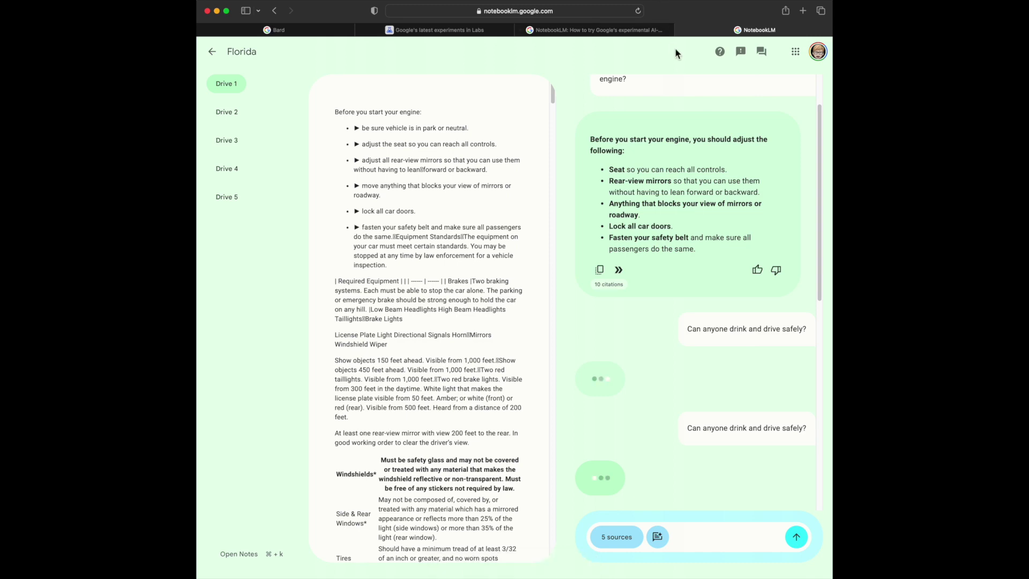
- Exit to the notebook list and reopen the Florida notebook, switching to Drive 2 and back to Drive 1 before and after
click(228, 112)
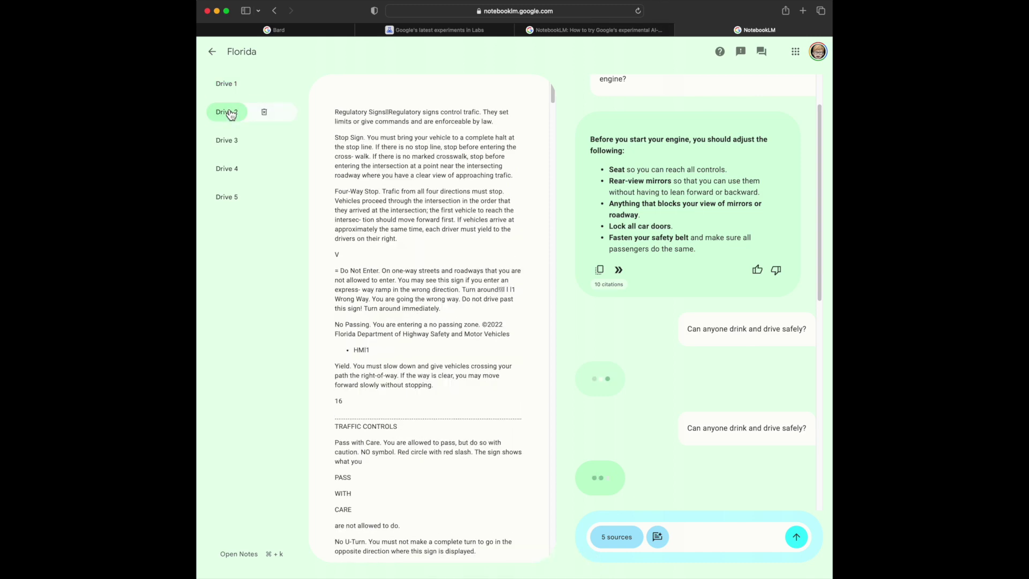
click(226, 87)
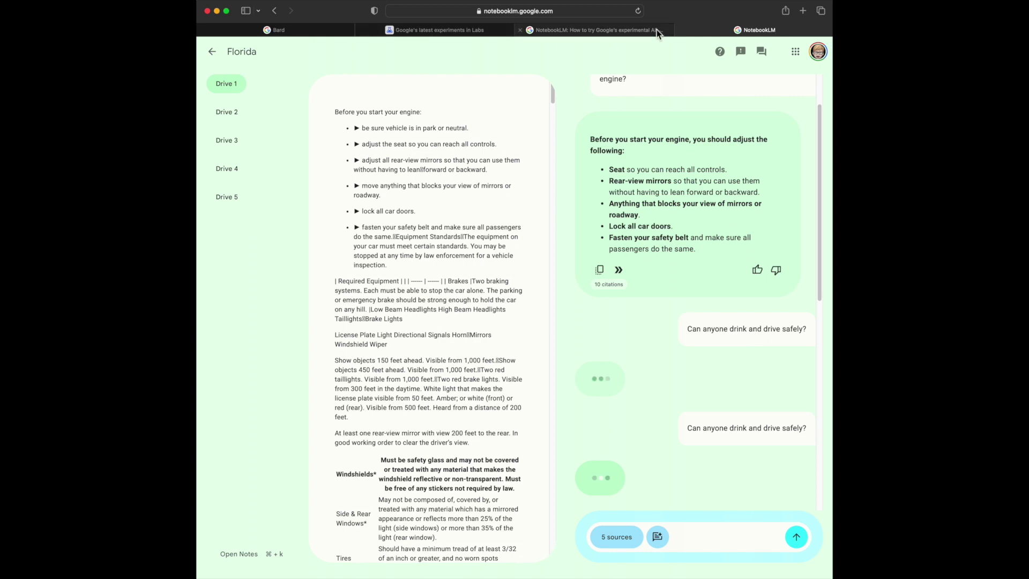
click(212, 52)
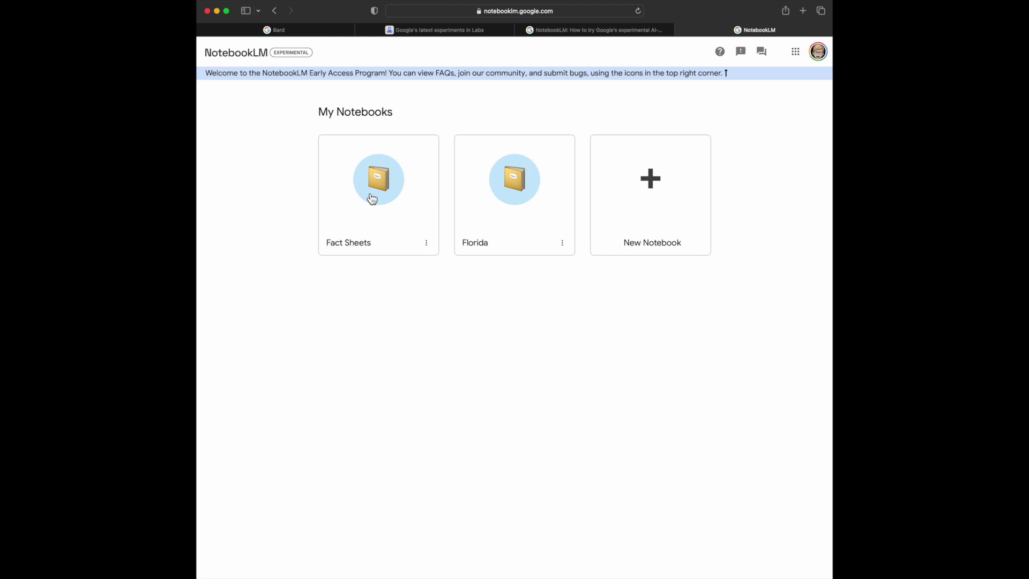
click(518, 189)
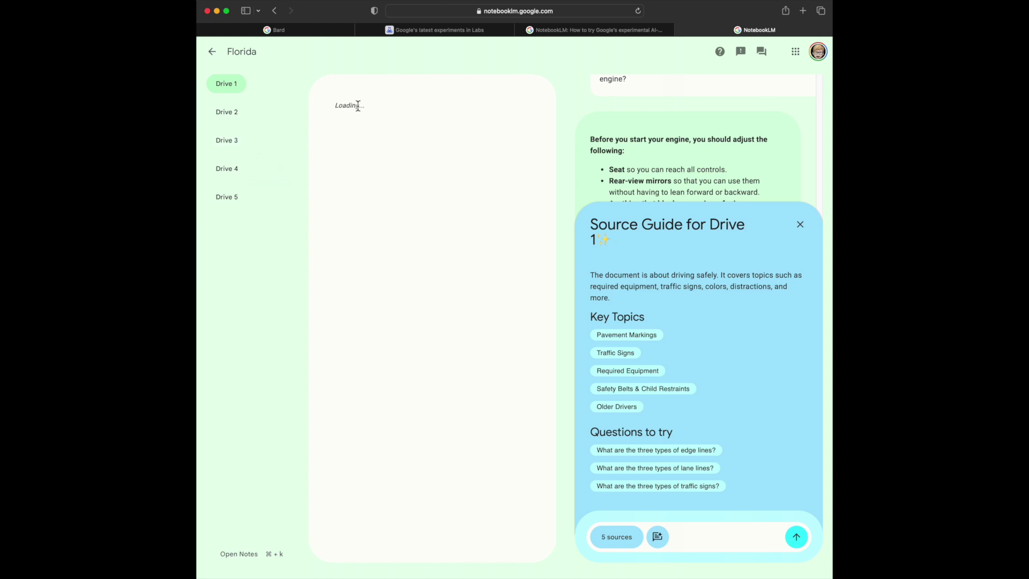
click(220, 116)
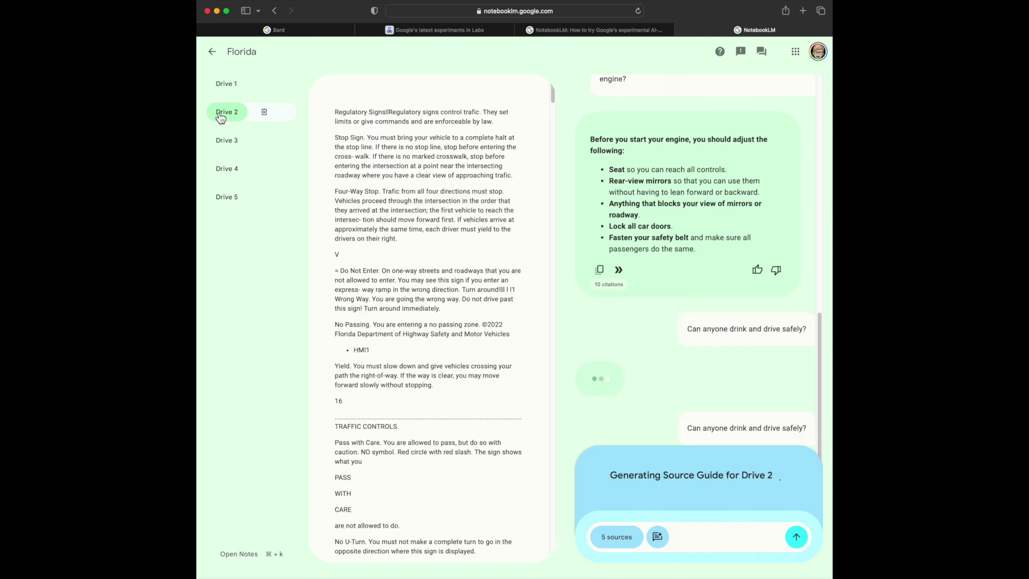
click(233, 86)
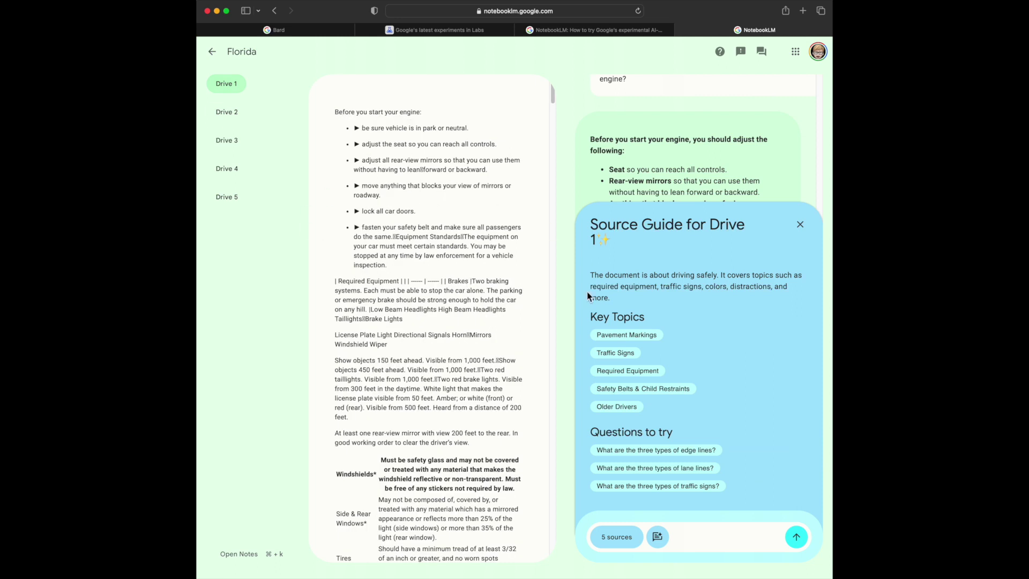
- Ask the chat again "Can anyone drink and drive safely?" in the reopened notebook
click(704, 535)
text(Can anyone drink and drive safely?)
click(798, 542)
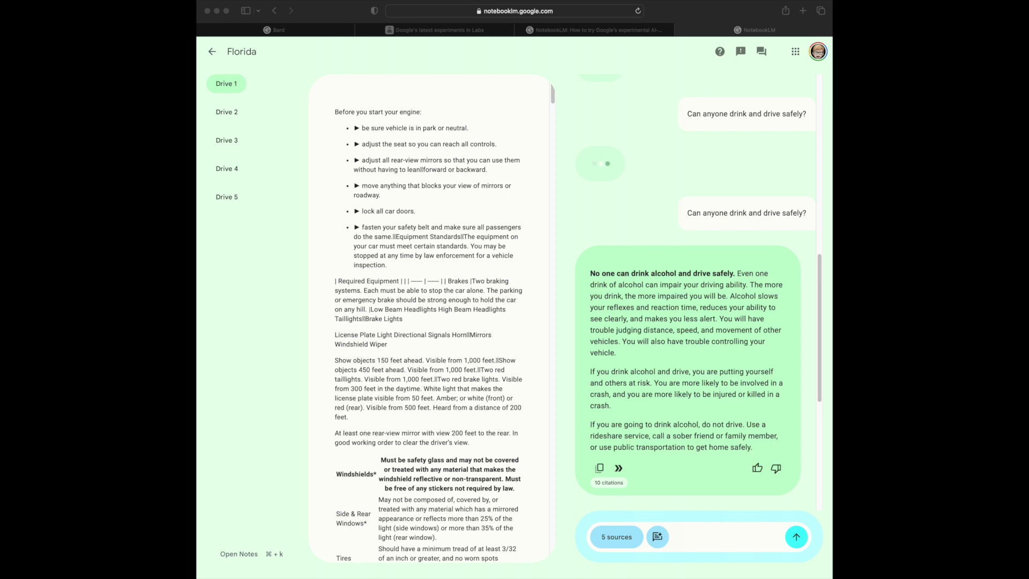
- Ask the chat "What does a single broken white line on the highway mean?"
click(685, 533)
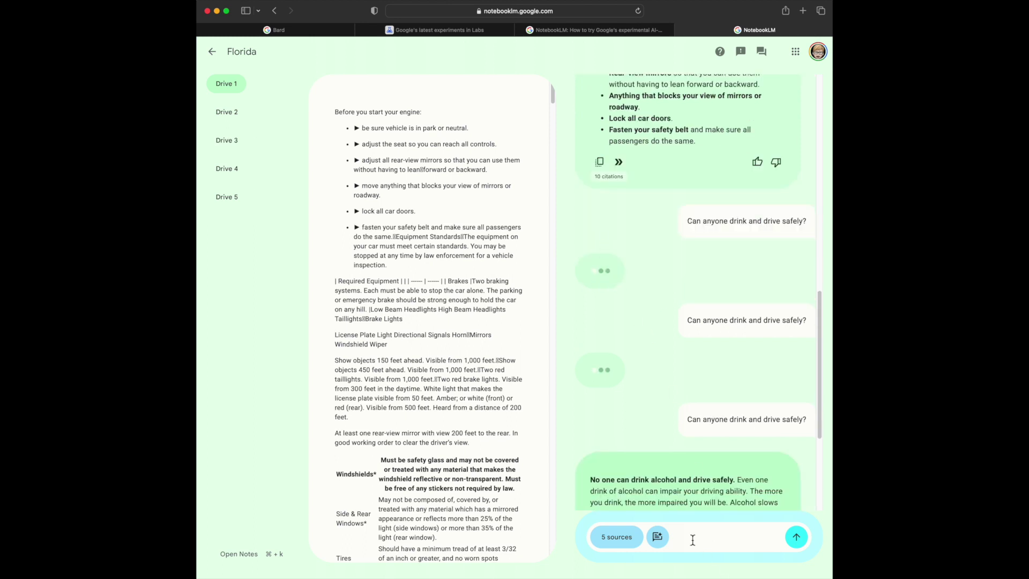
key(super+v)
click(797, 537)
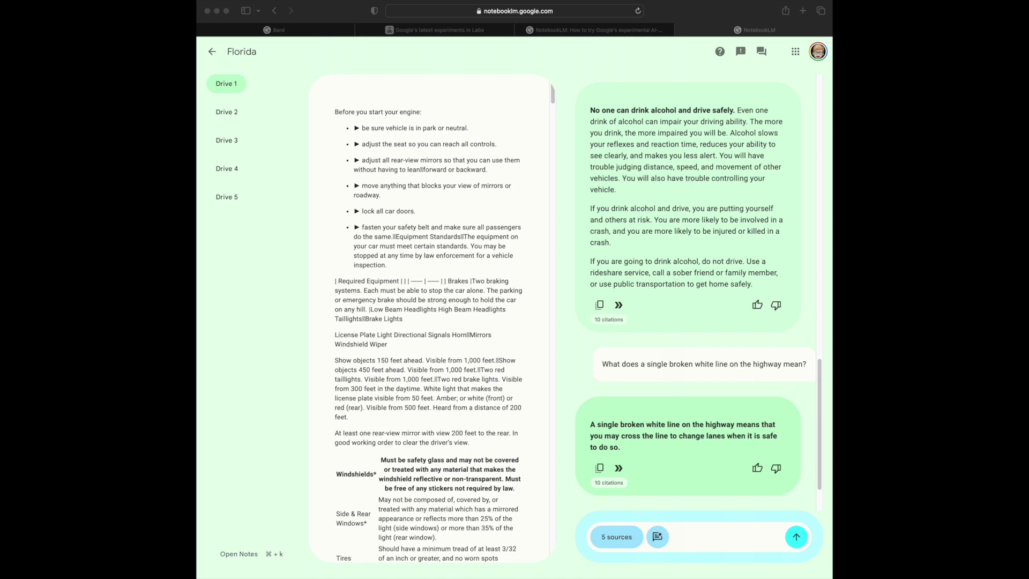
- Ask the chat "What does a double solid yellow line in the center of the highway mean? A double solid white line?"
click(695, 536)
text(What does a double solid yellow line in the center of the highway mean? A double solid white line?)
click(796, 536)
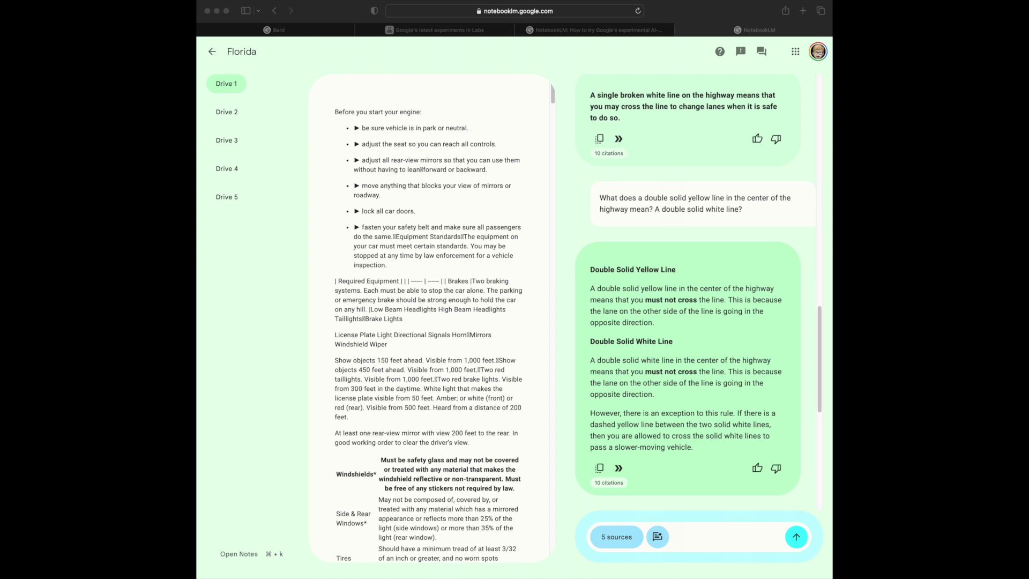
- Ask the chat "What does a flashing yellow light mean?"
click(695, 537)
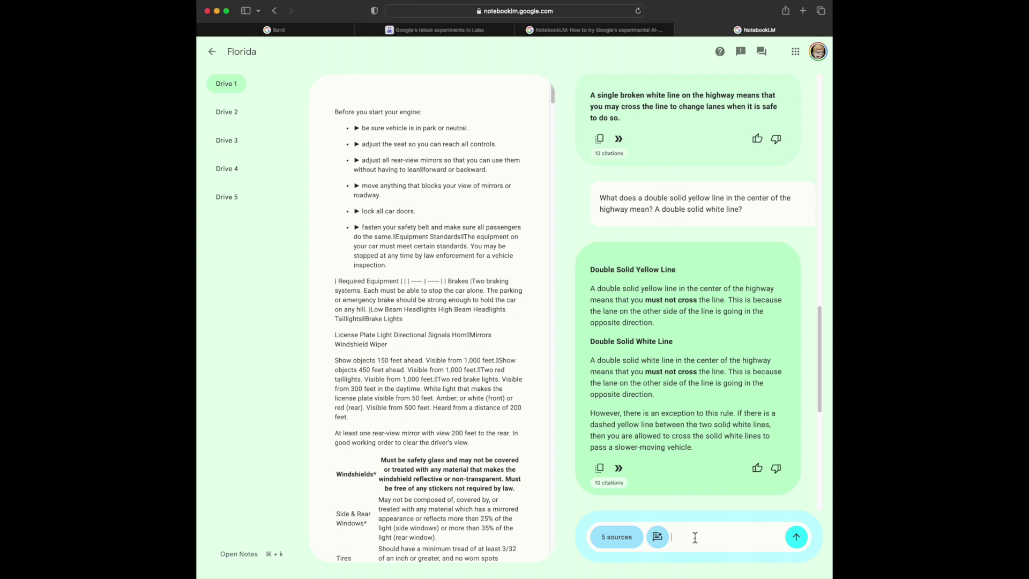
text(What does a flashing yellow light mean?)
click(796, 538)
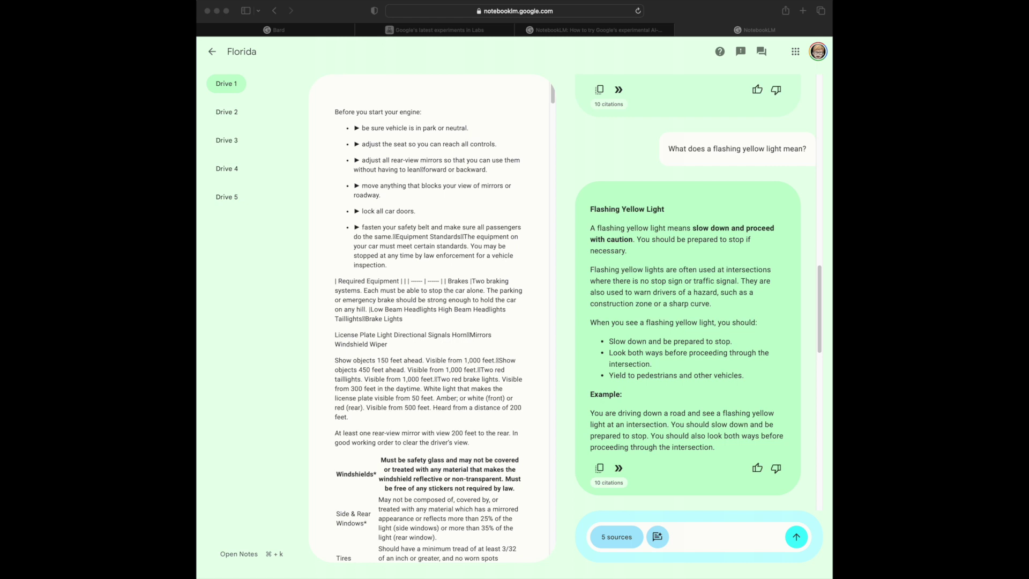
- Ask the chat "What is the recommended safe following distance?" and review the full answer
click(735, 542)
text(What is the recommended safe following distance?)
click(796, 537)
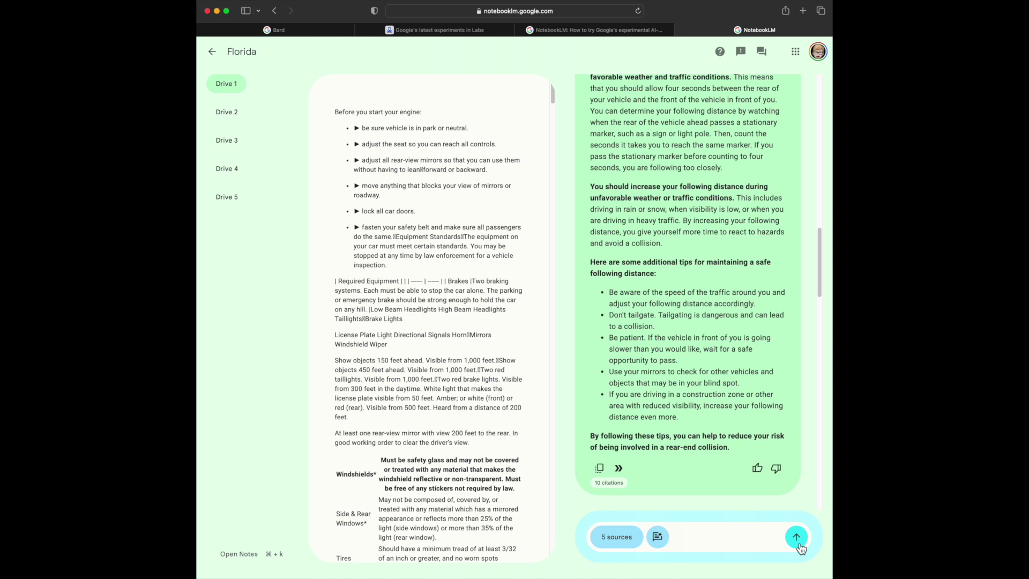
scroll(656, 354, up, 4)
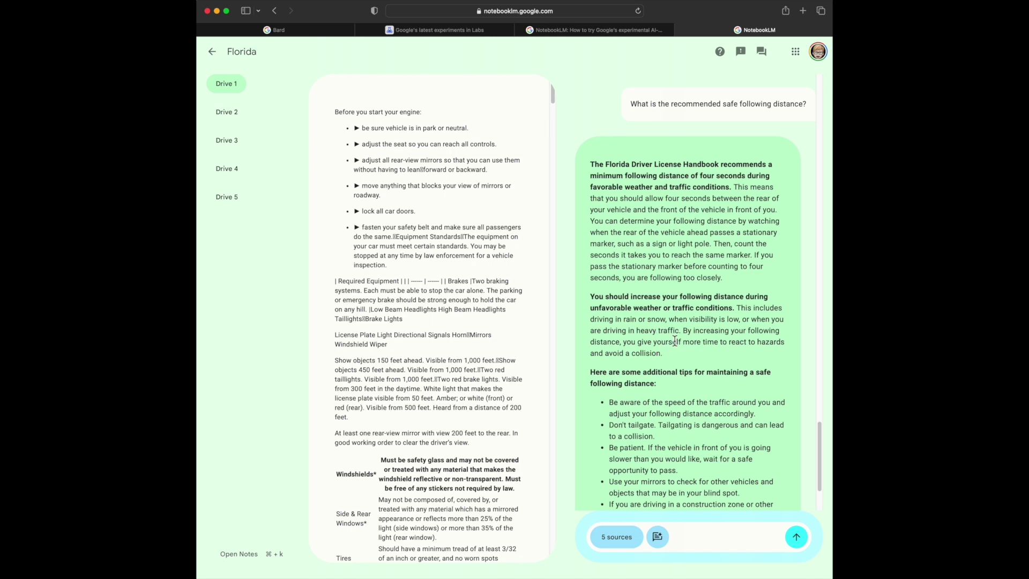
scroll(664, 348, down, 4)
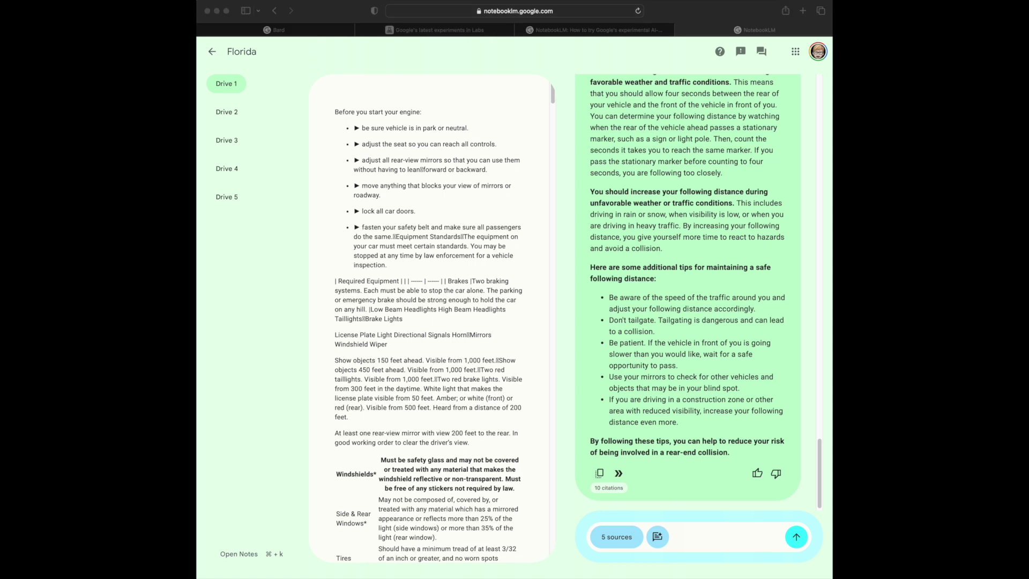
- Try twice to ask the chat "What are blind spots?", switching to Drive 2 and back to Drive 1 between the attempts
click(704, 535)
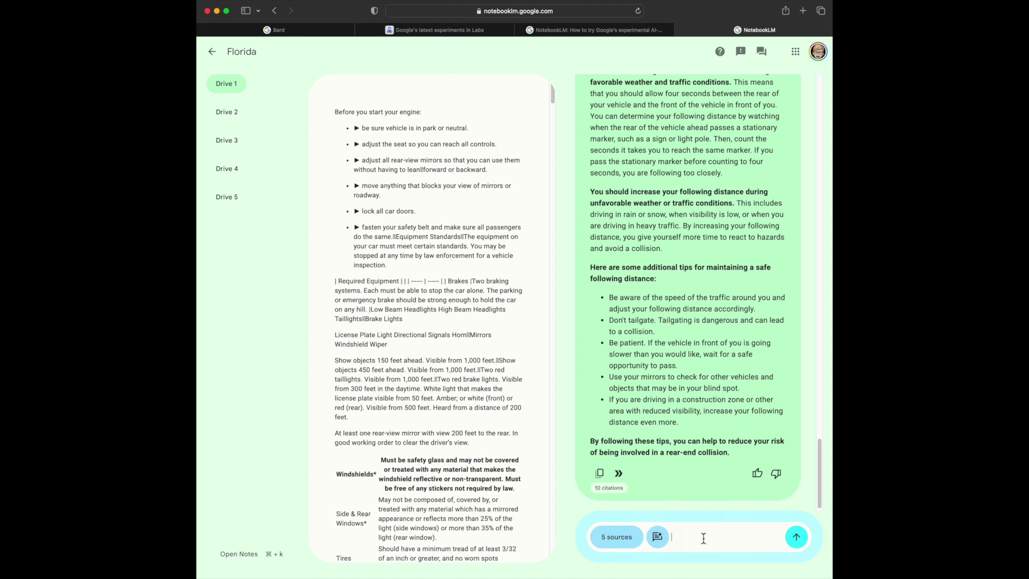
text(What are blind spots?)
key(Return)
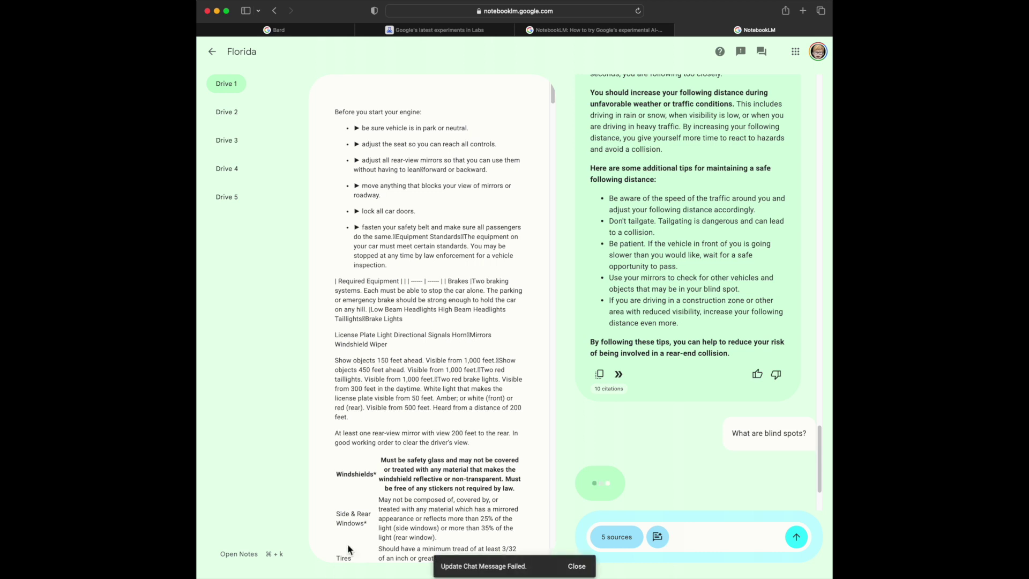
click(577, 566)
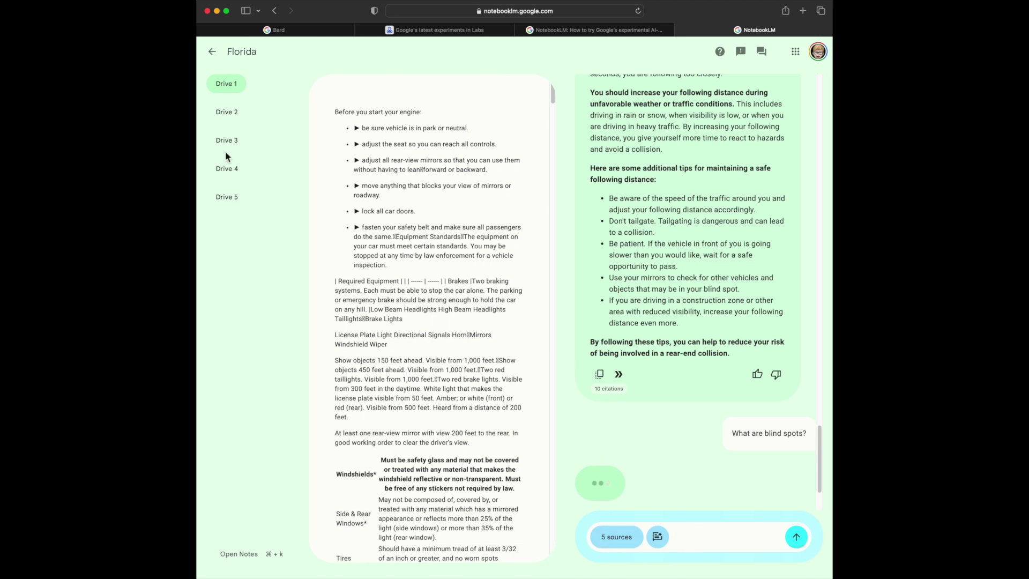
click(217, 112)
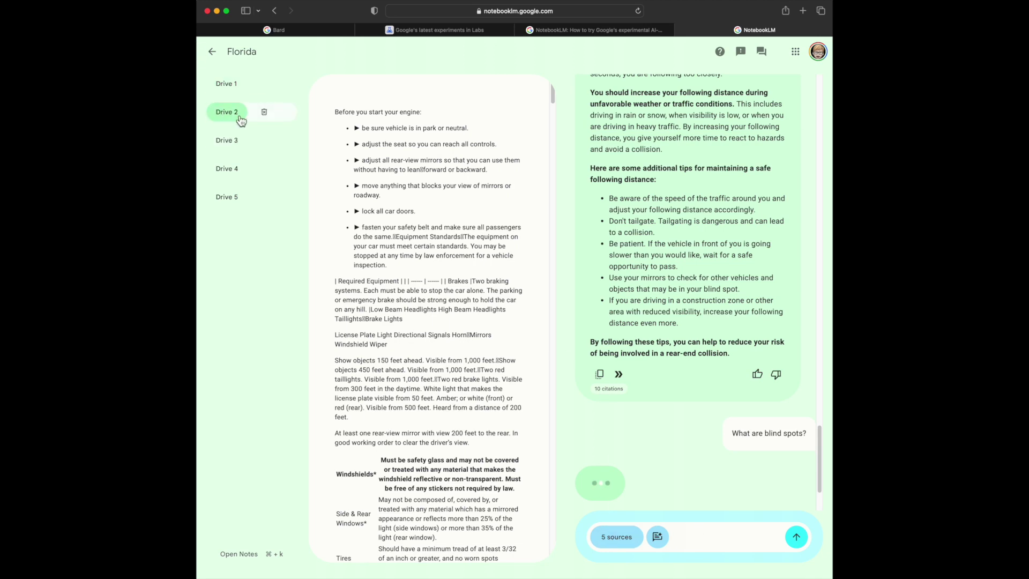
click(235, 83)
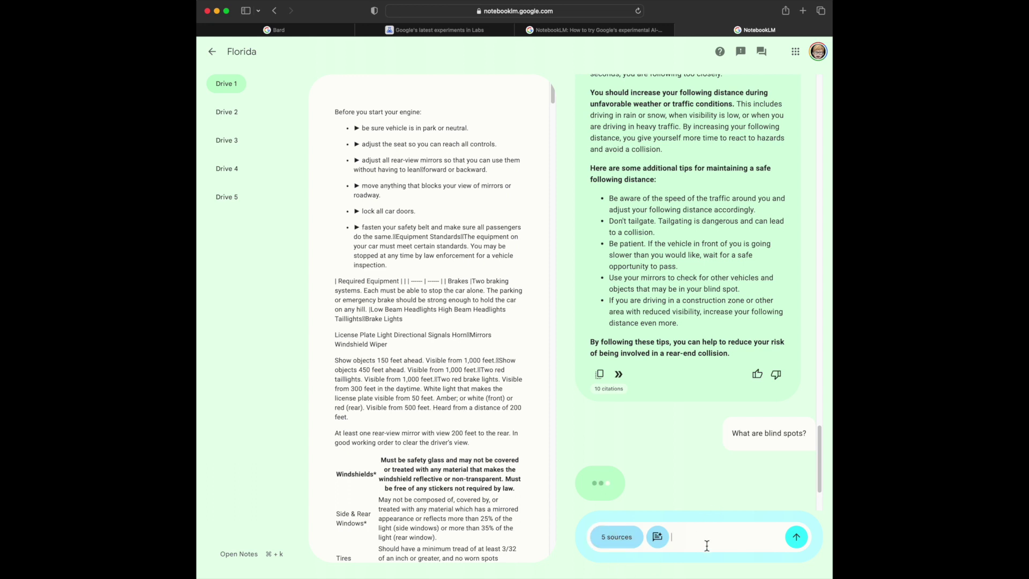
text(What are blind spots?)
click(796, 537)
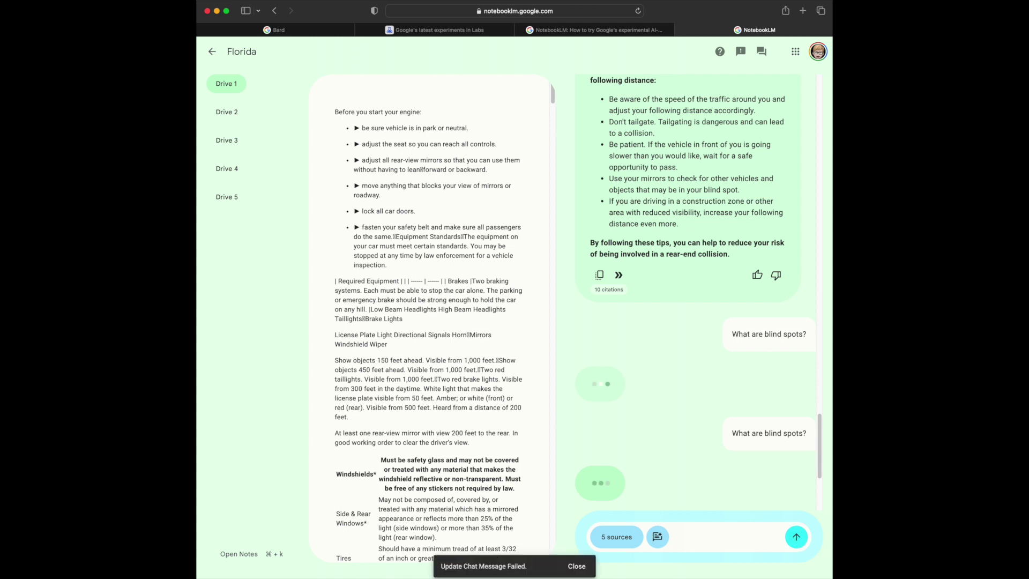
click(576, 566)
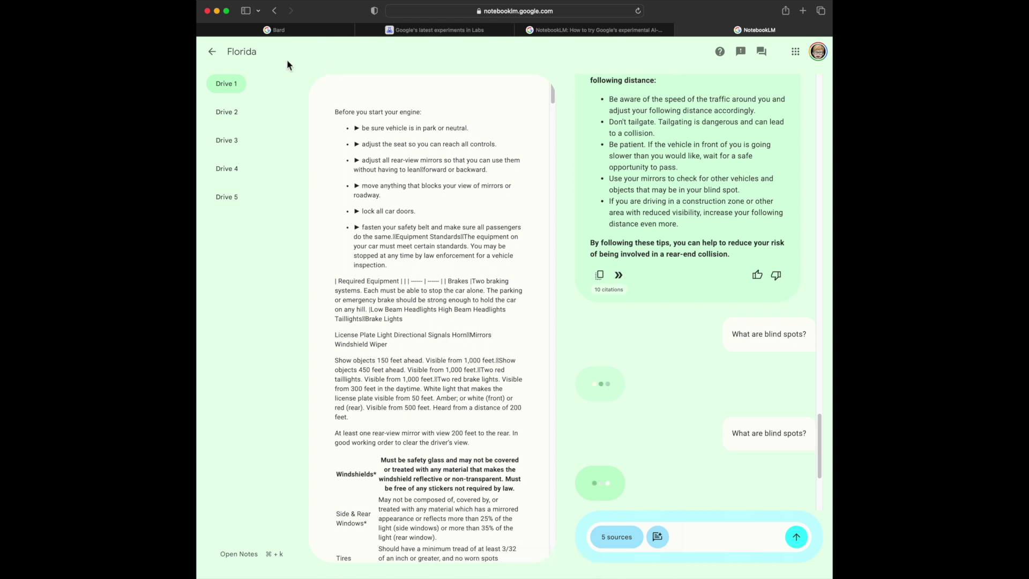
- Leave and reopen the Florida notebook, and switch to Drive 2 and back to Drive 1 to reload the source
click(213, 52)
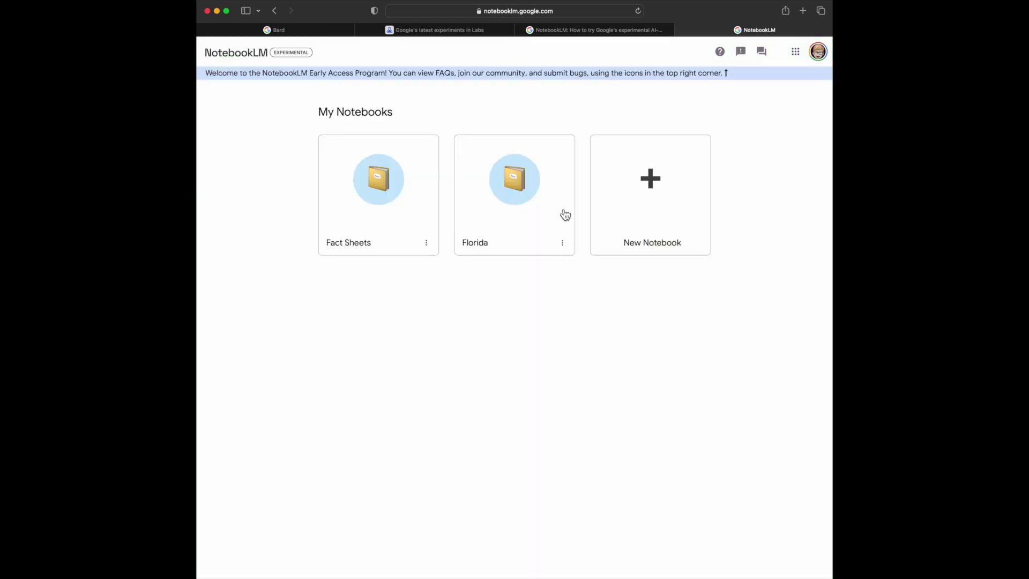
click(528, 187)
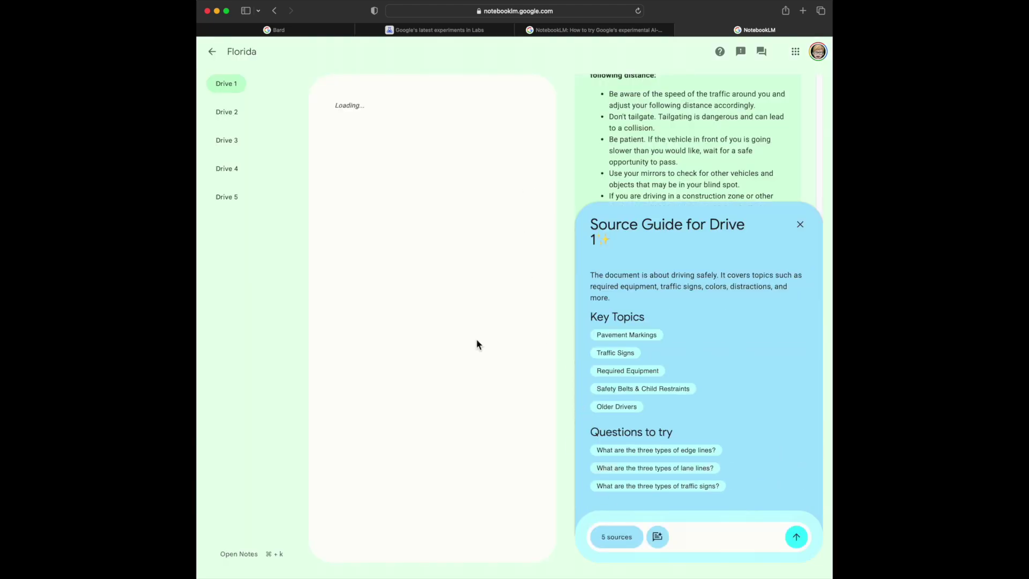
click(237, 112)
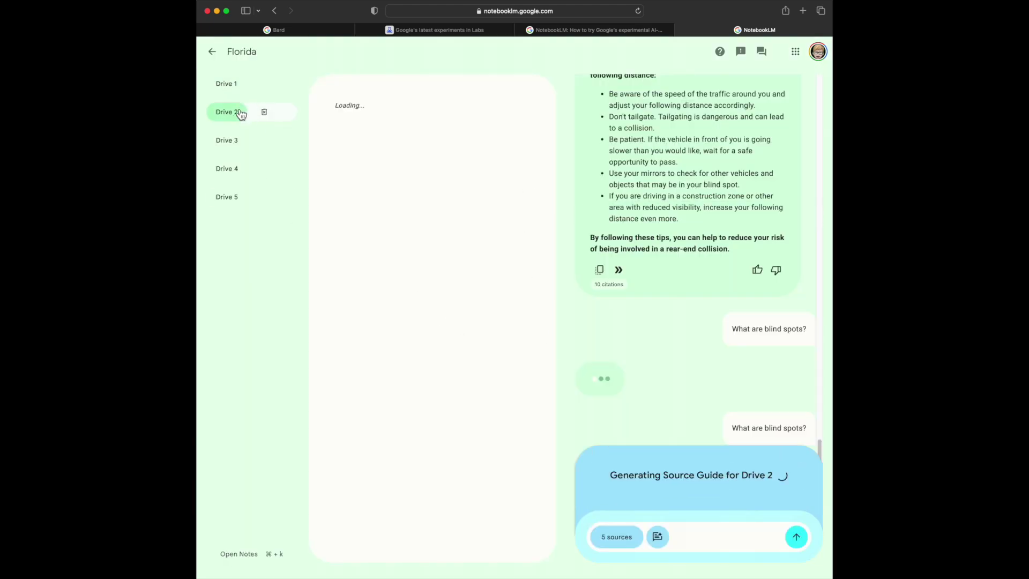
click(237, 83)
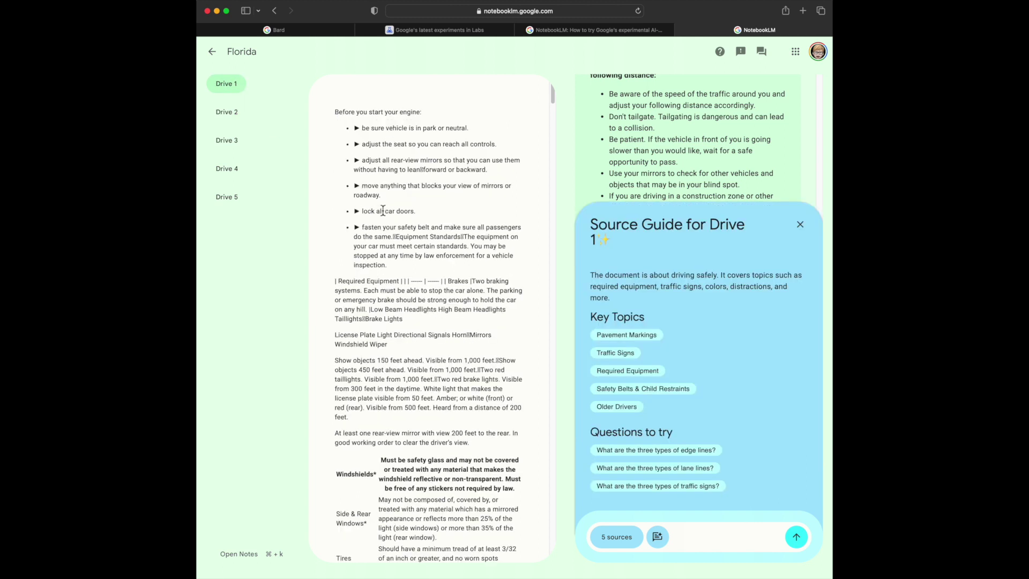
- Try once more to ask the chat "What are blind spots?" in the reopened notebook
click(707, 542)
text(What are blind spots?)
click(798, 541)
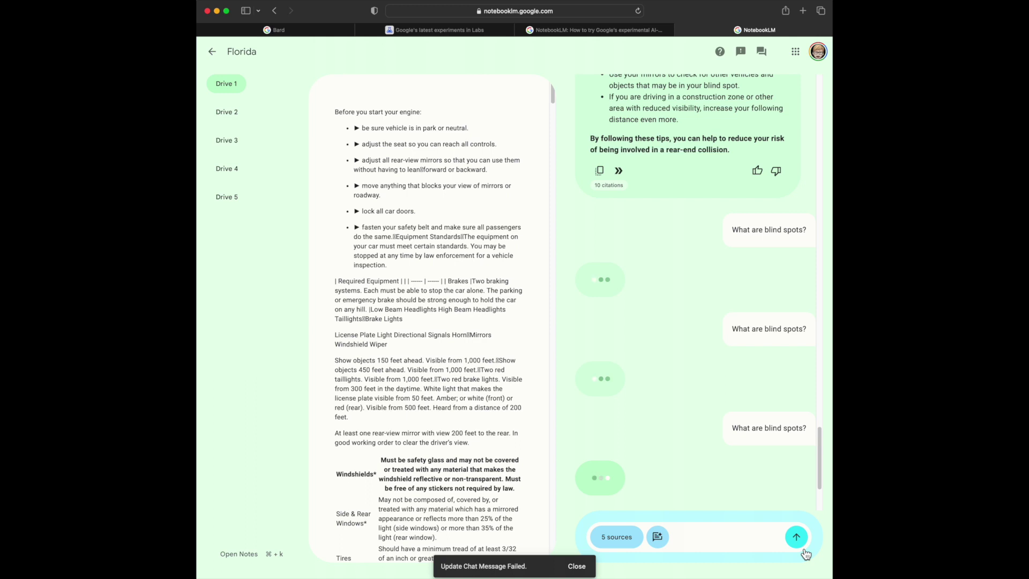
- Dismiss the chat error, leave the Florida notebook, reload the site and reopen the Florida notebook
click(577, 567)
mouse_move(246, 86)
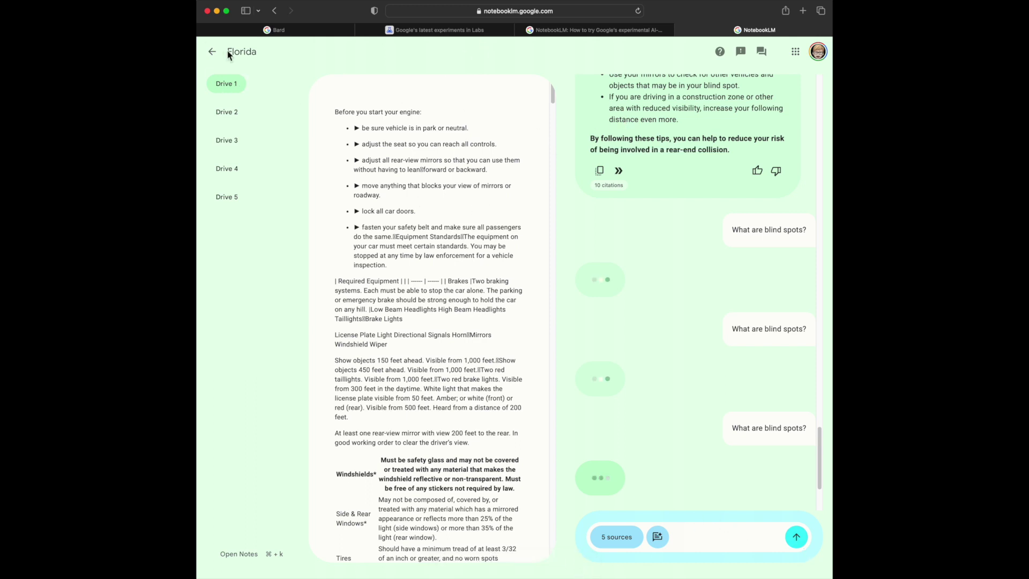
click(213, 52)
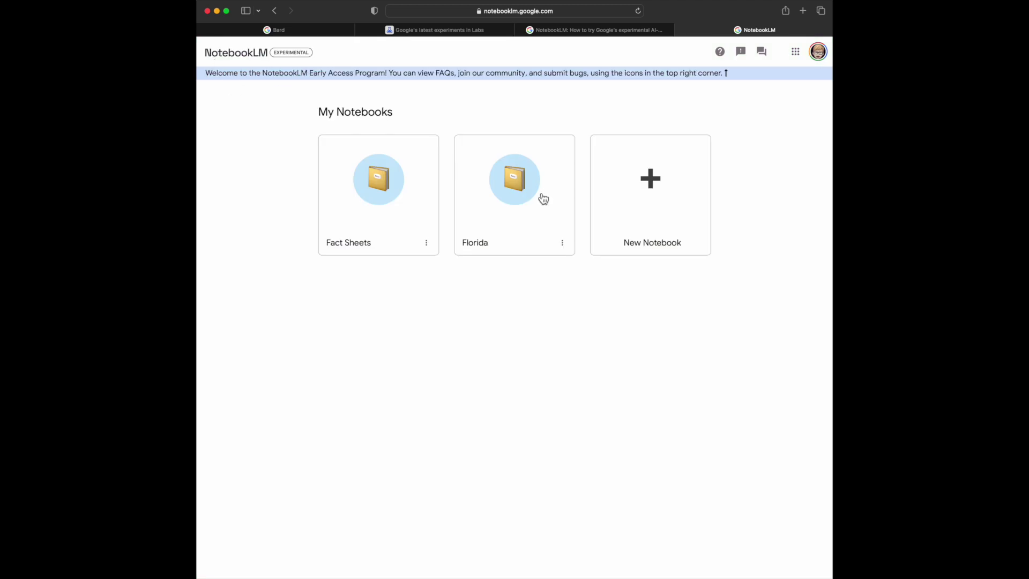
click(637, 11)
click(505, 196)
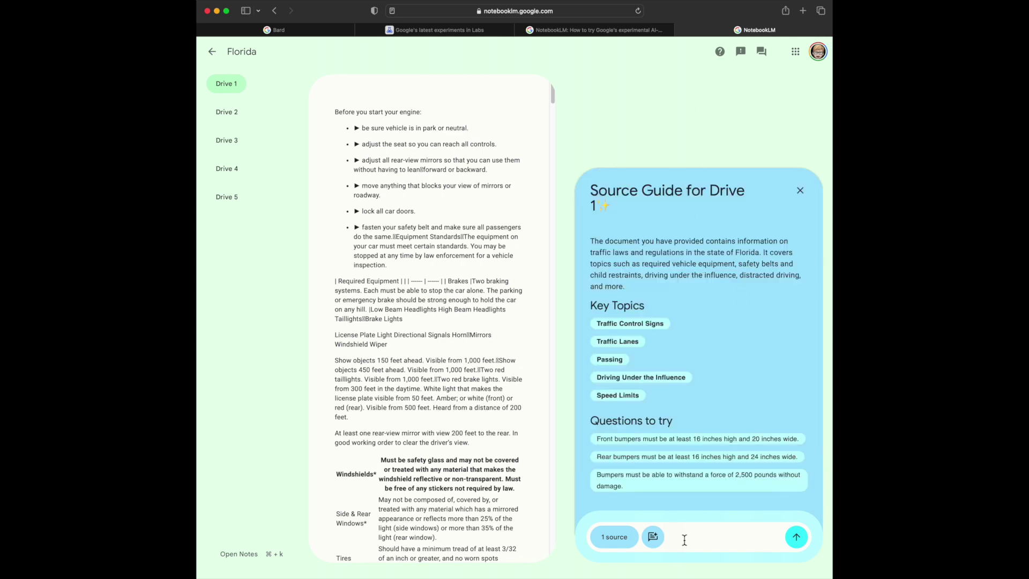
- Ask the chat "What are blind spots?" with one source selected, and again with all five sources selected
text(What are speed limits?)
click(796, 538)
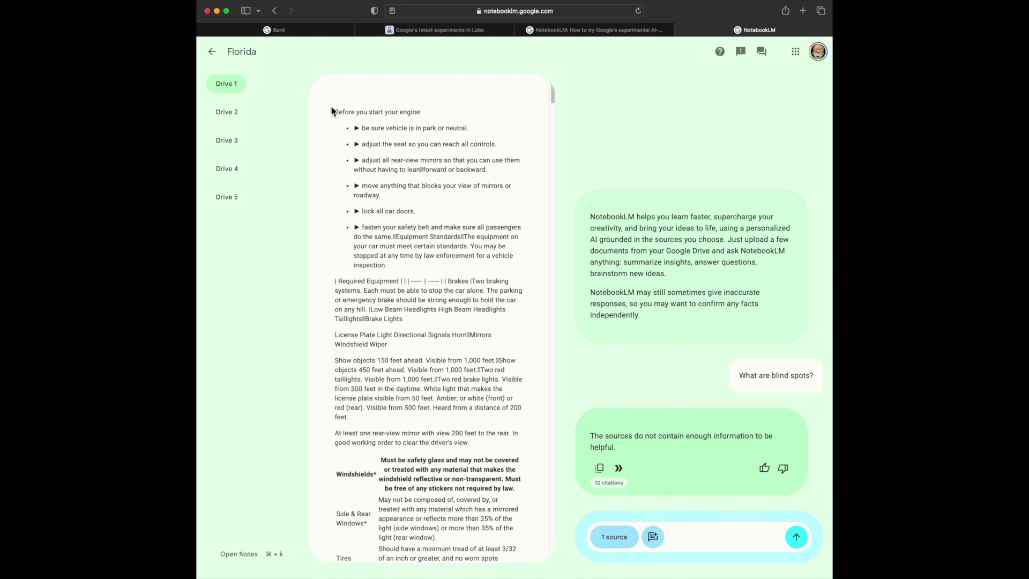
click(621, 541)
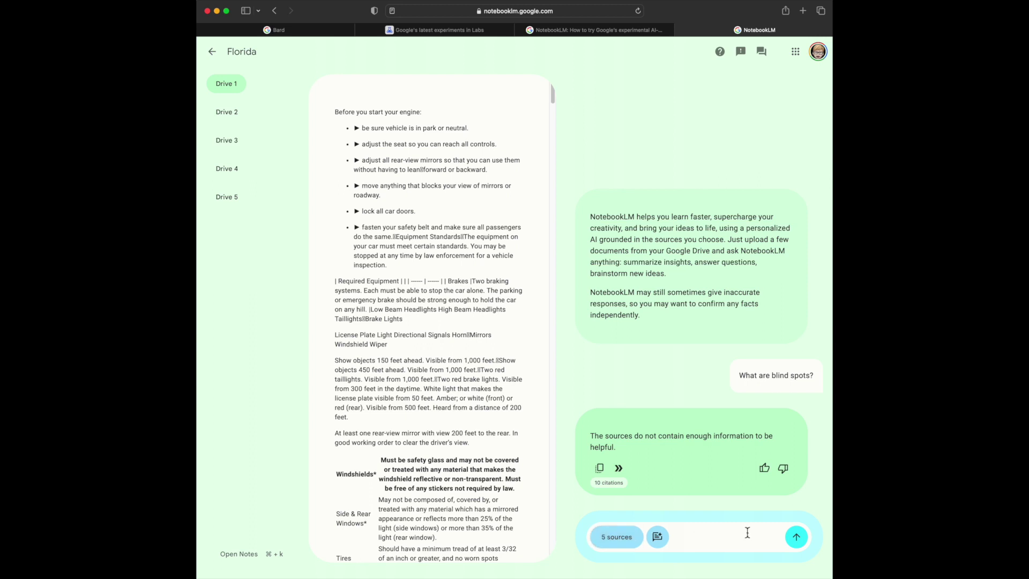
text(What are blind spots?)
click(796, 540)
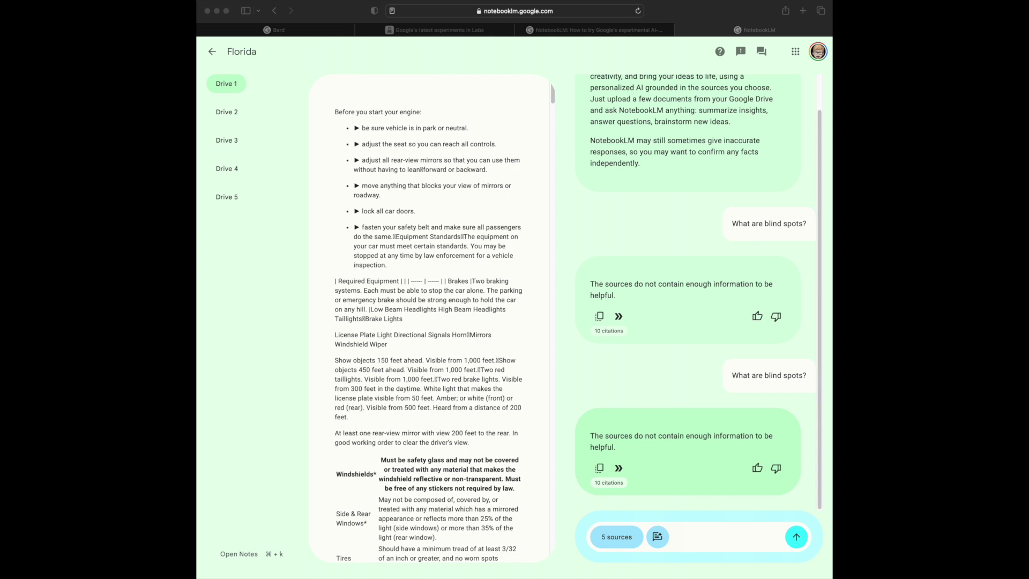
- Ask the chat "What is the farthest away you can park from a curb?" using the five sources
click(725, 536)
text(What is the farthest away you can park from a curb?)
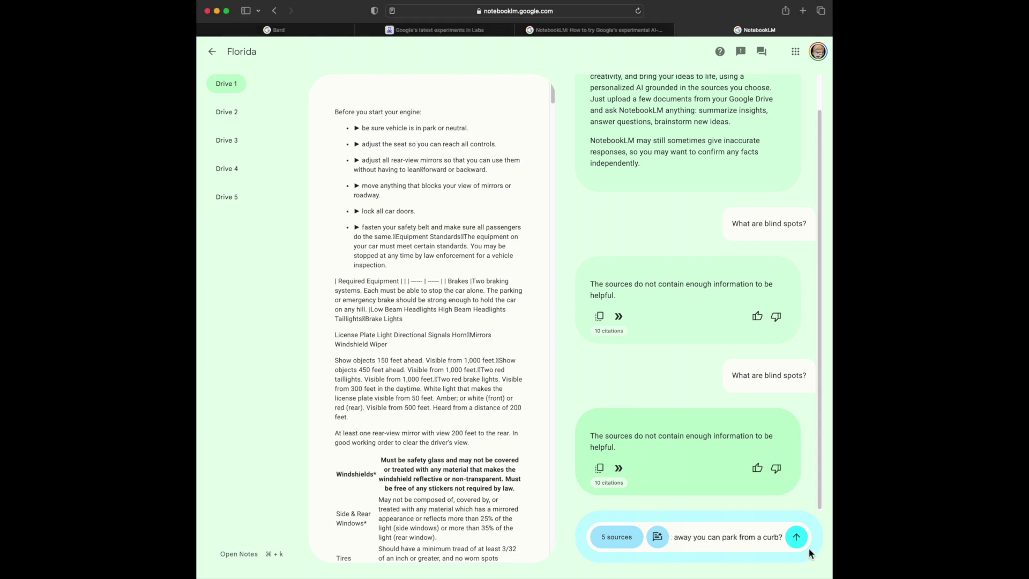
click(796, 536)
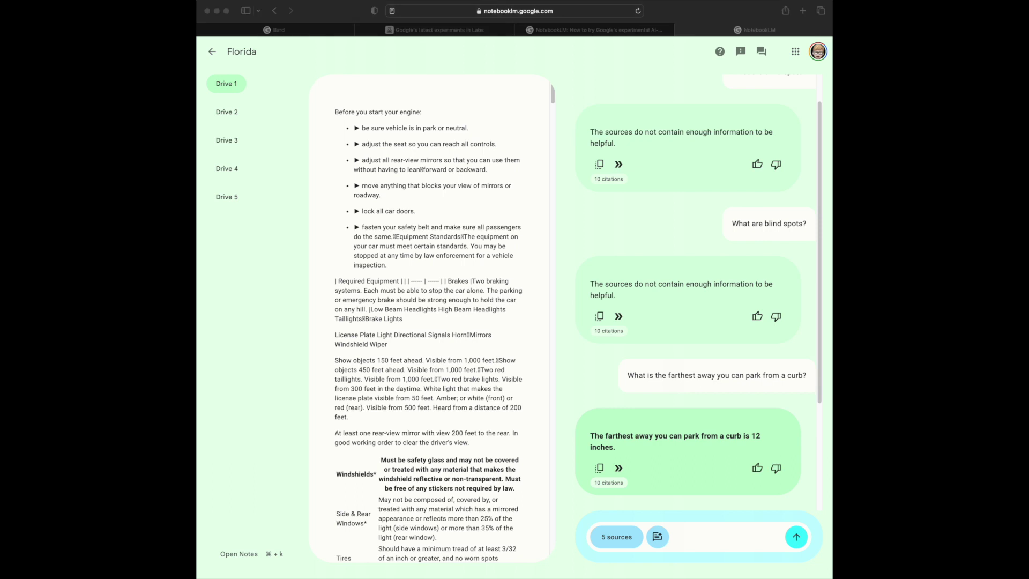
- Ask the chat "Where is it unlawful to overtake and pass?" using the five sources
click(707, 539)
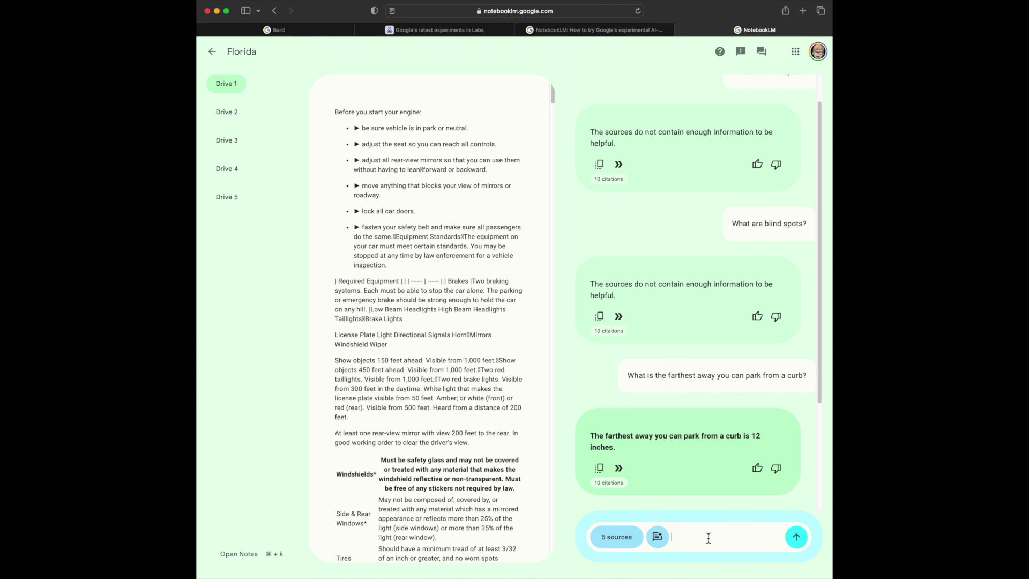
text(Where is it unlawful to overtake and pass?)
click(799, 540)
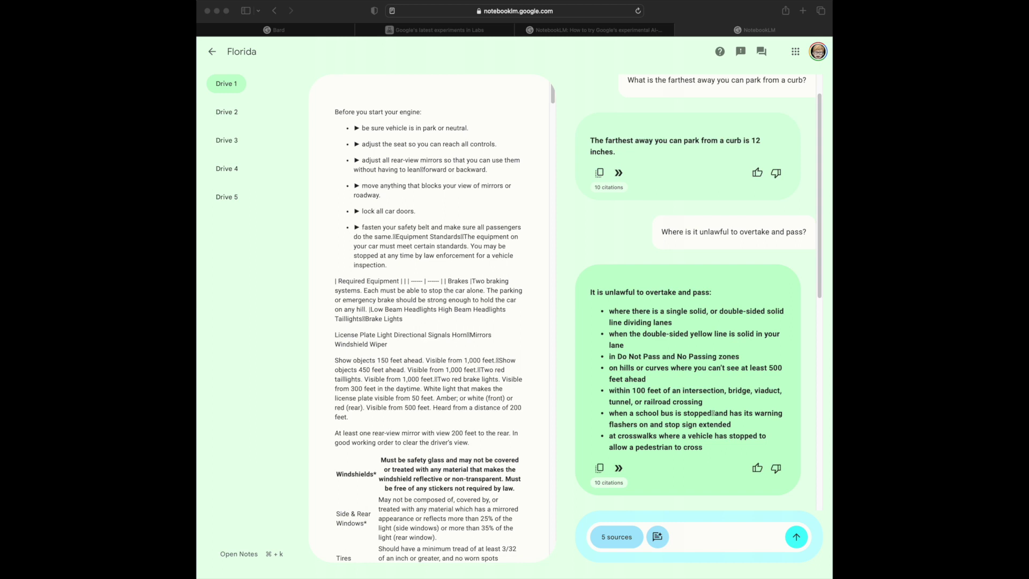
- Ask "When driving in the rain, fog, or smoke in the daytime, what lights should you use?" and return to the notebook list
click(717, 536)
text(When driving in the rain, fog, or smoke in the daytime, what lights should you use?)
click(799, 539)
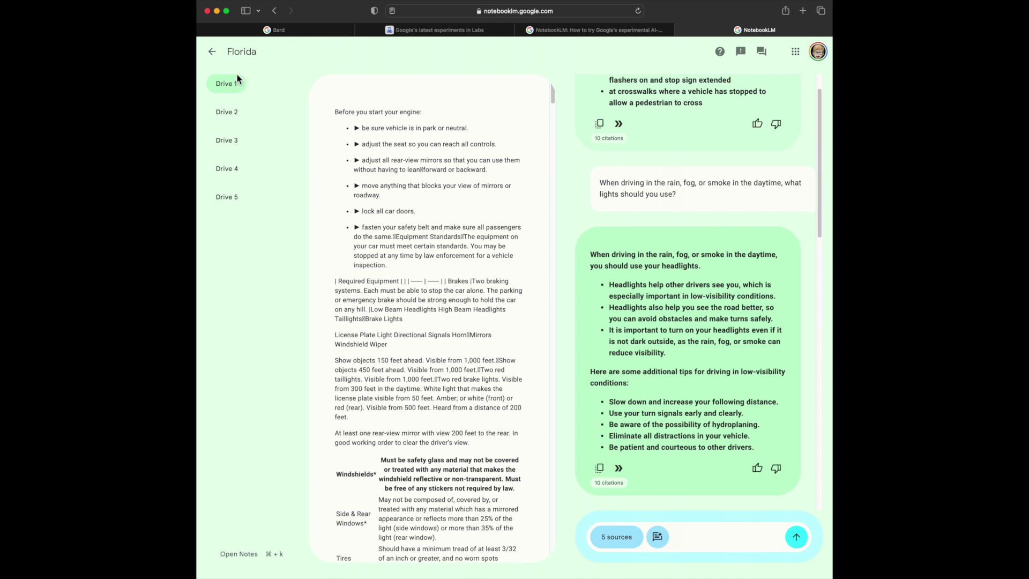
click(213, 51)
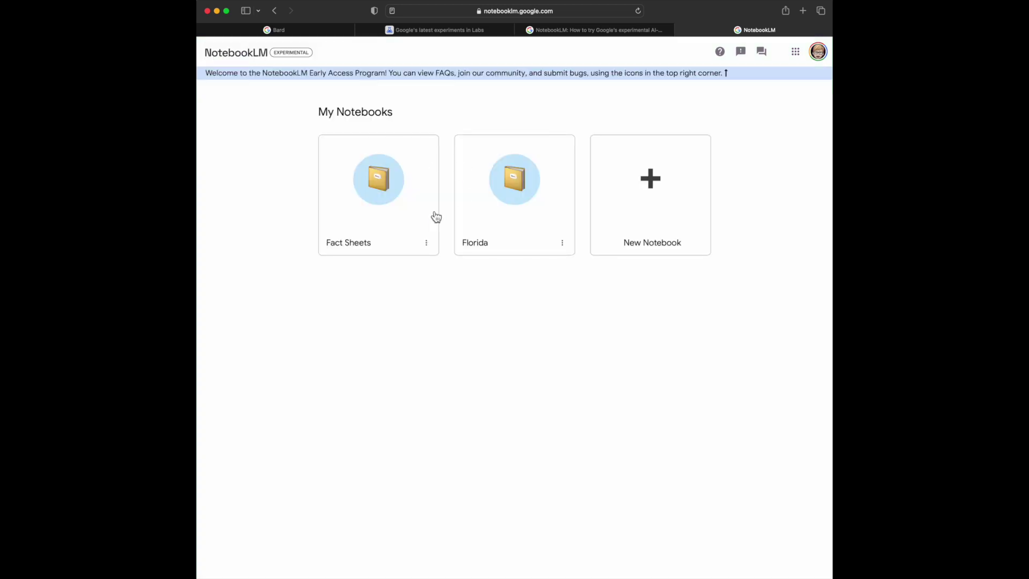